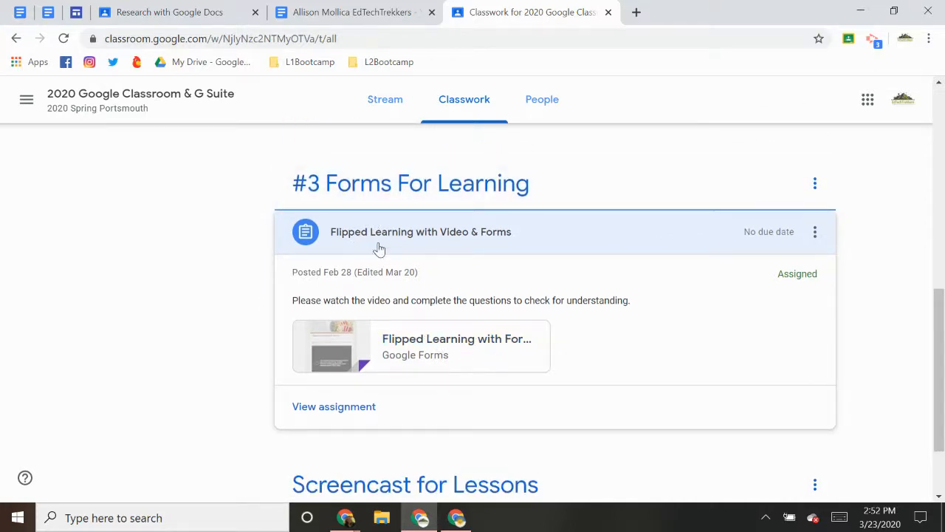
- Look at the item types a teacher can create in the class's classwork, and return to the student view of the class
{"action": "left_click", "coordinate": [456, 517]}
{"action": "scroll", "coordinate": [353, 209], "scroll_direction": "up", "scroll_amount": 3}
{"action": "scroll", "coordinate": [353, 210], "scroll_direction": "up", "scroll_amount": 5}
{"action": "left_click", "coordinate": [327, 151]}
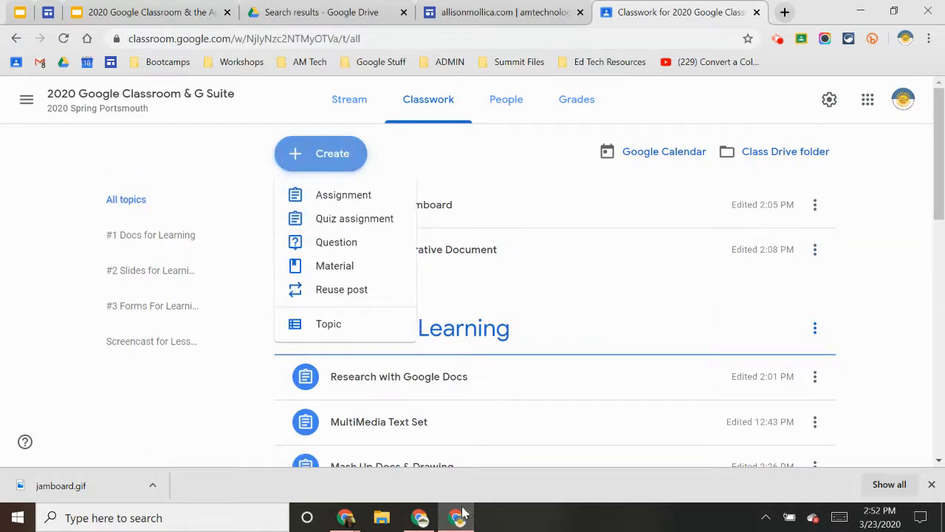
{"action": "left_click", "coordinate": [419, 517]}
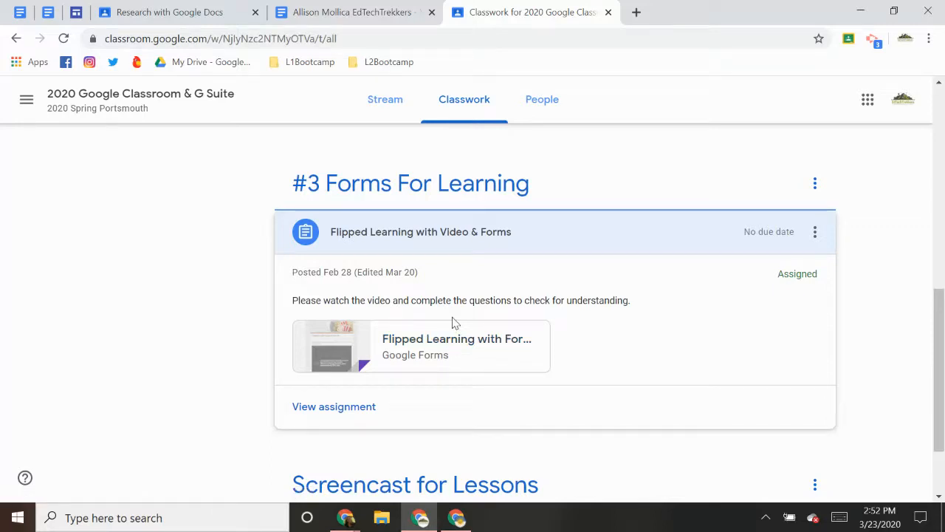
- Open the Flipped Learning with Forms attachment from the assignment, and start and pause its embedded video
{"action": "left_click", "coordinate": [437, 340]}
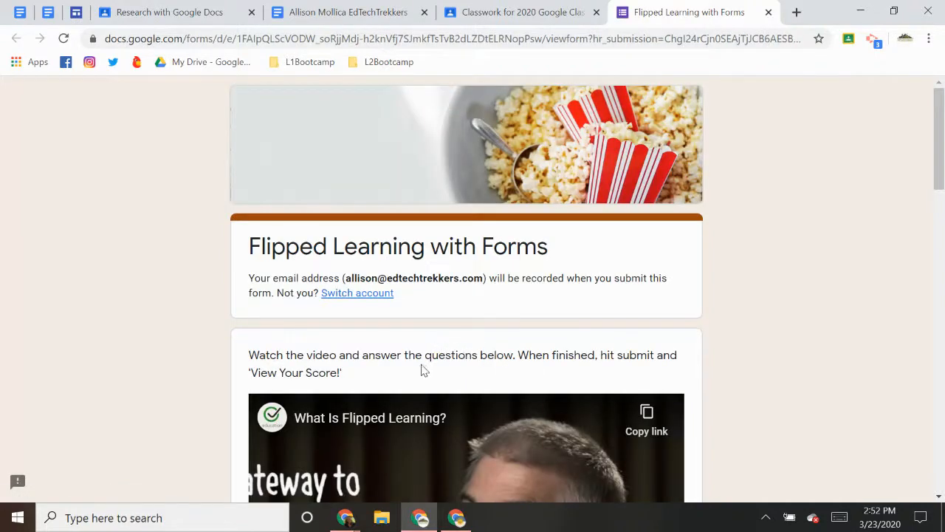
{"action": "scroll", "coordinate": [418, 369], "scroll_direction": "down", "scroll_amount": 3}
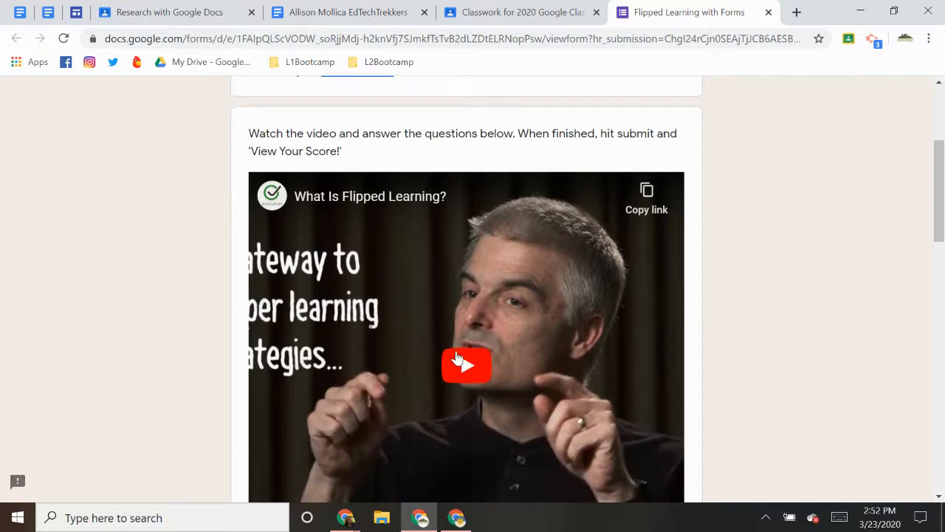
{"action": "left_click", "coordinate": [456, 353]}
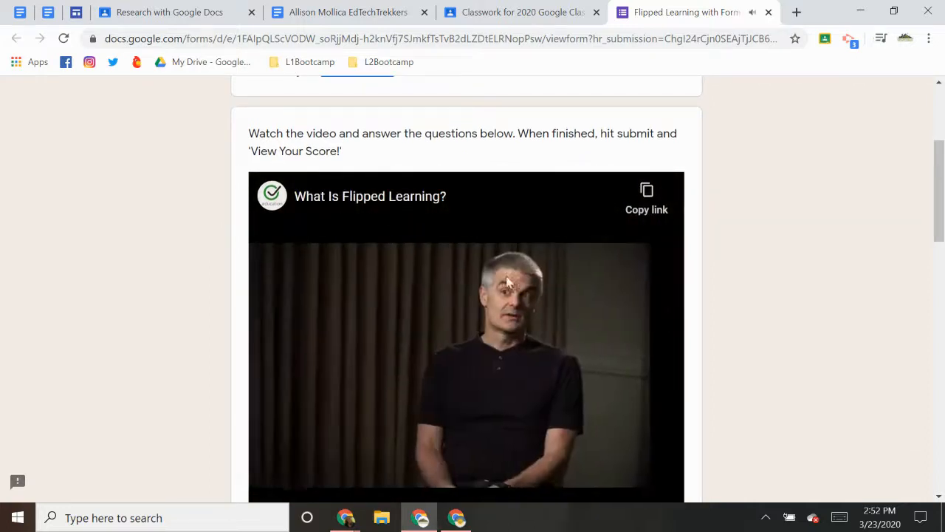
{"action": "scroll", "coordinate": [511, 281], "scroll_direction": "down", "scroll_amount": 2}
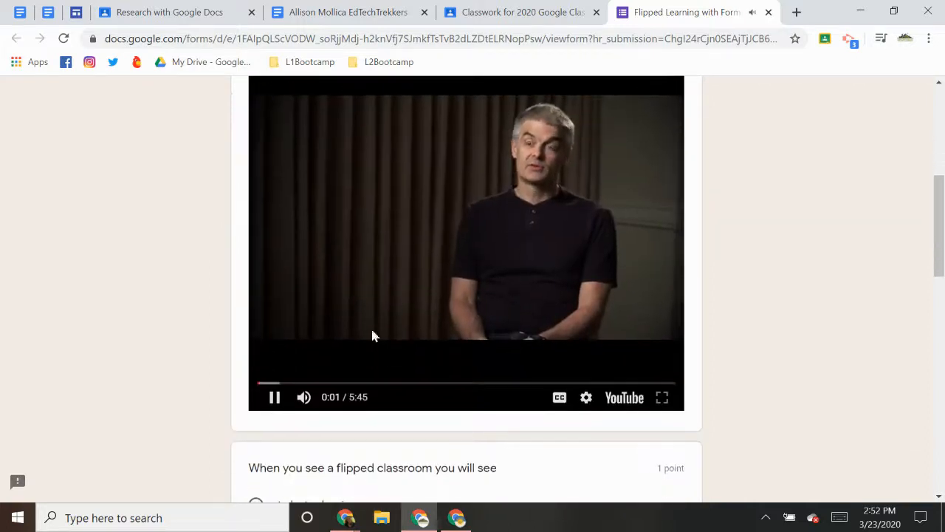
{"action": "left_click", "coordinate": [271, 398]}
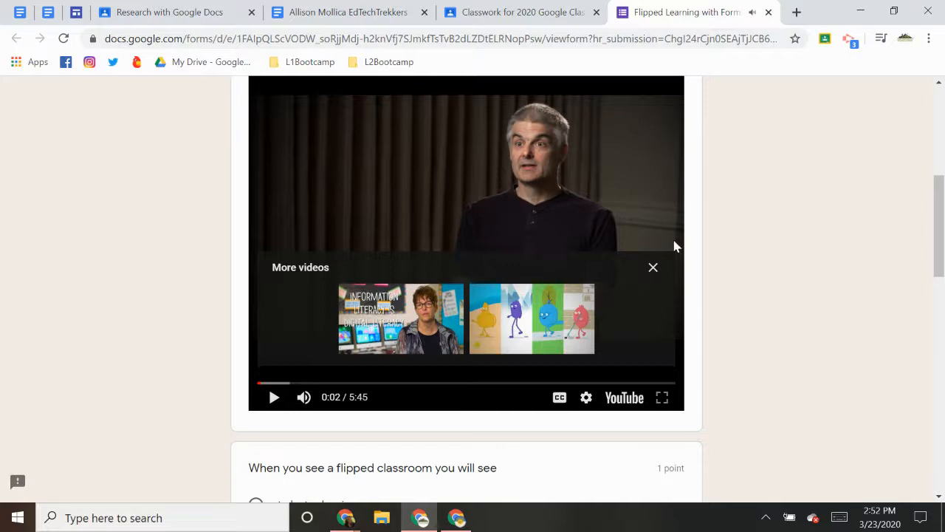
- Answer the first three questions with students sleeping, more time for lecturing, Inquiry based learning and Projects the next day
{"action": "scroll", "coordinate": [678, 243], "scroll_direction": "down", "scroll_amount": 4}
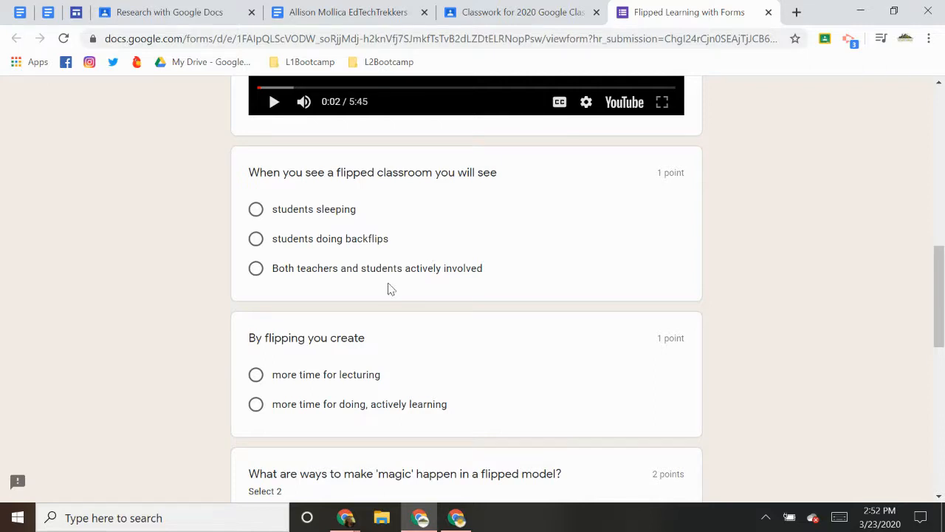
{"action": "left_click", "coordinate": [342, 213]}
{"action": "left_click", "coordinate": [355, 383]}
{"action": "scroll", "coordinate": [355, 382], "scroll_direction": "down", "scroll_amount": 3}
{"action": "left_click", "coordinate": [334, 306]}
{"action": "left_click", "coordinate": [333, 335]}
- Answer the last two questions with Teacher Created Materials and A gateway to deeper learning & instructional strategies, and submit the form
{"action": "scroll", "coordinate": [357, 369], "scroll_direction": "down", "scroll_amount": 3}
{"action": "left_click", "coordinate": [332, 253]}
{"action": "left_click", "coordinate": [334, 397]}
{"action": "scroll", "coordinate": [340, 395], "scroll_direction": "down", "scroll_amount": 2}
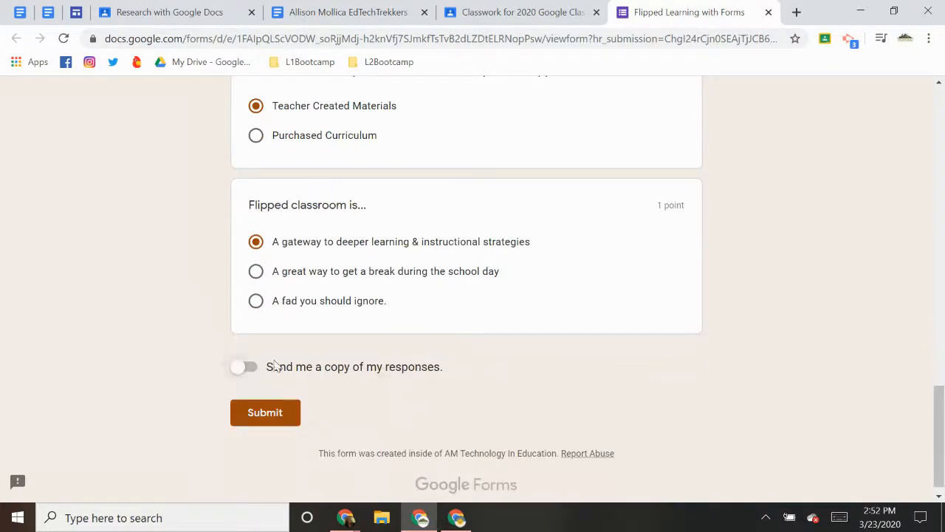
{"action": "left_click", "coordinate": [271, 413]}
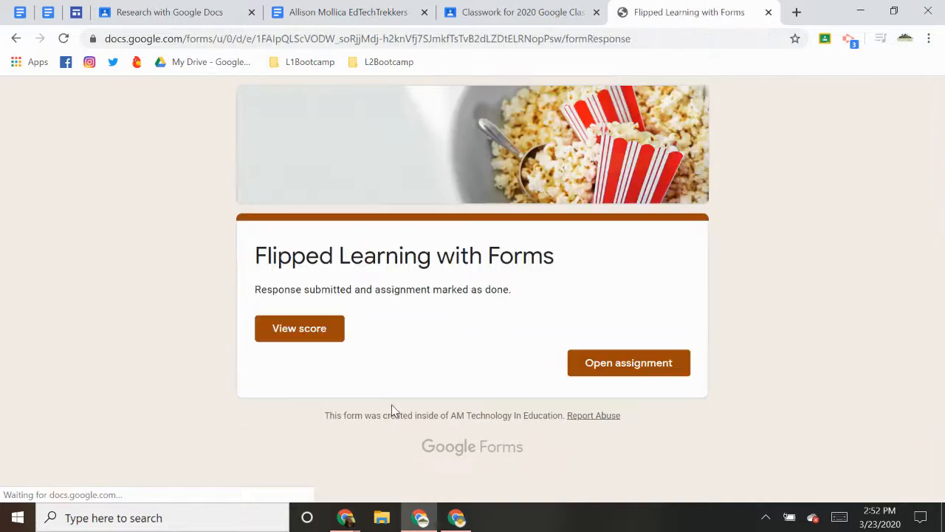
- View the score of the submitted form and review the marking and feedback for every question
{"action": "left_click", "coordinate": [307, 332]}
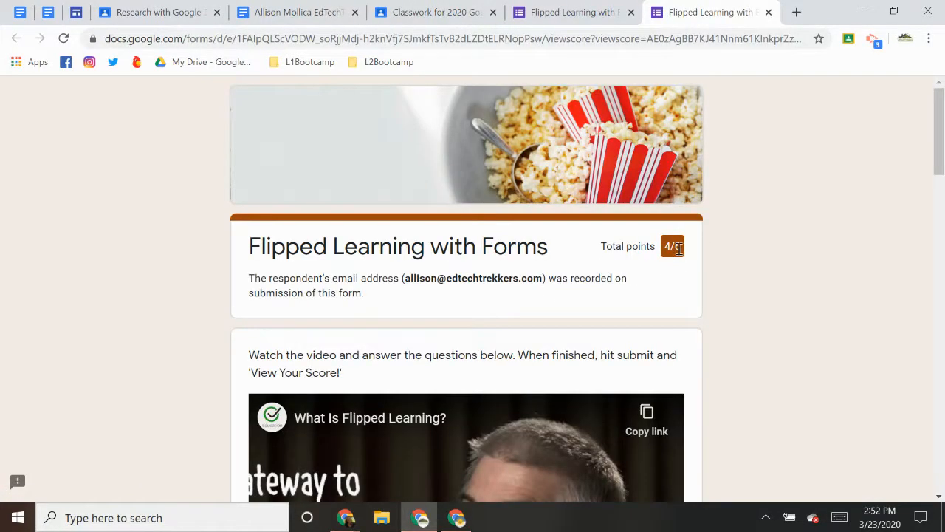
{"action": "scroll", "coordinate": [612, 262], "scroll_direction": "down", "scroll_amount": 2}
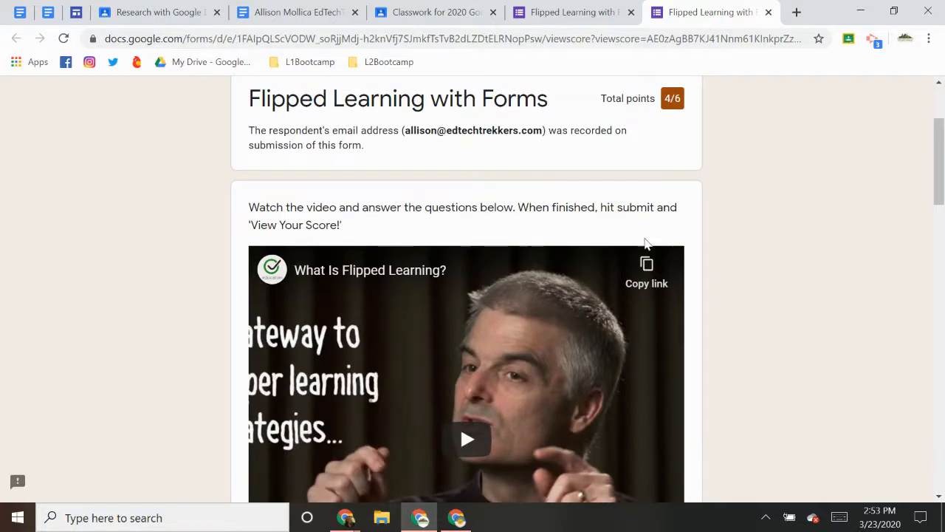
{"action": "scroll", "coordinate": [480, 258], "scroll_direction": "down", "scroll_amount": 4}
{"action": "scroll", "coordinate": [414, 429], "scroll_direction": "down", "scroll_amount": 1}
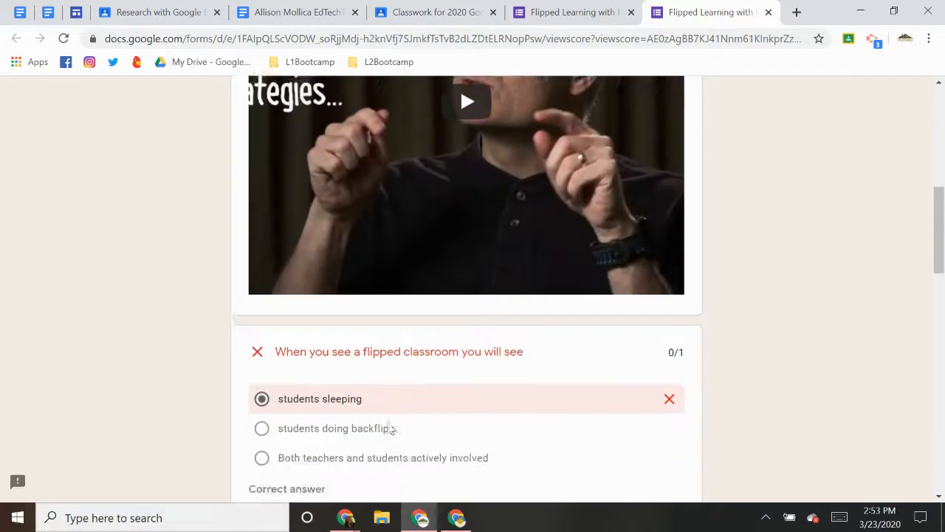
{"action": "scroll", "coordinate": [392, 429], "scroll_direction": "down", "scroll_amount": 3}
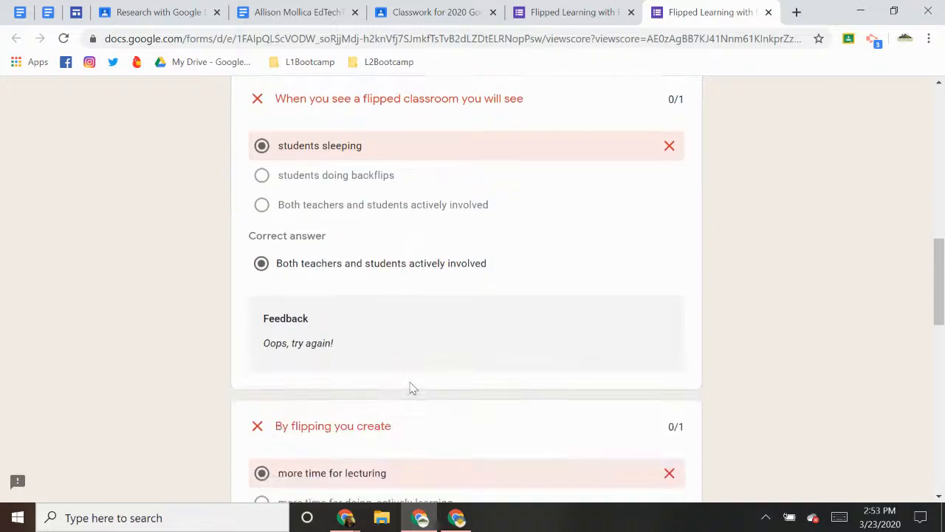
{"action": "triple_click", "coordinate": [271, 347]}
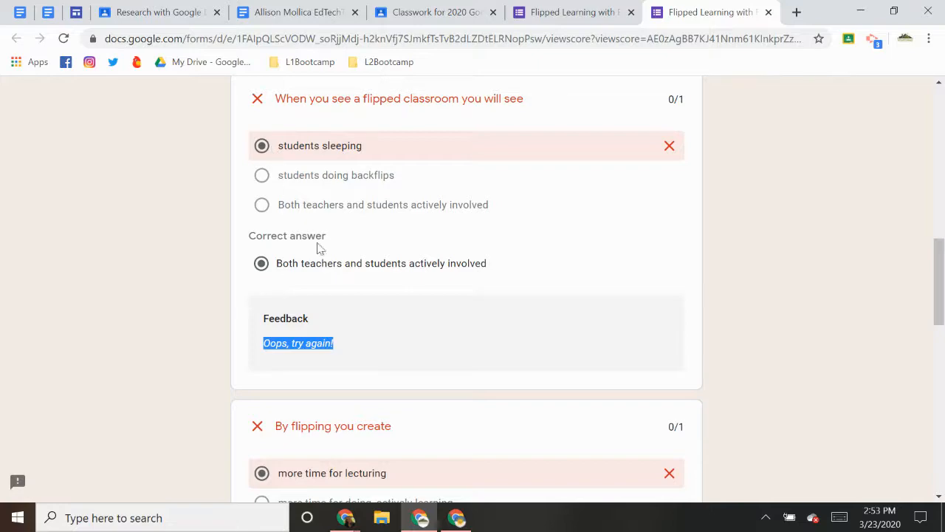
{"action": "scroll", "coordinate": [333, 375], "scroll_direction": "down", "scroll_amount": 3}
{"action": "scroll", "coordinate": [336, 406], "scroll_direction": "down", "scroll_amount": 4}
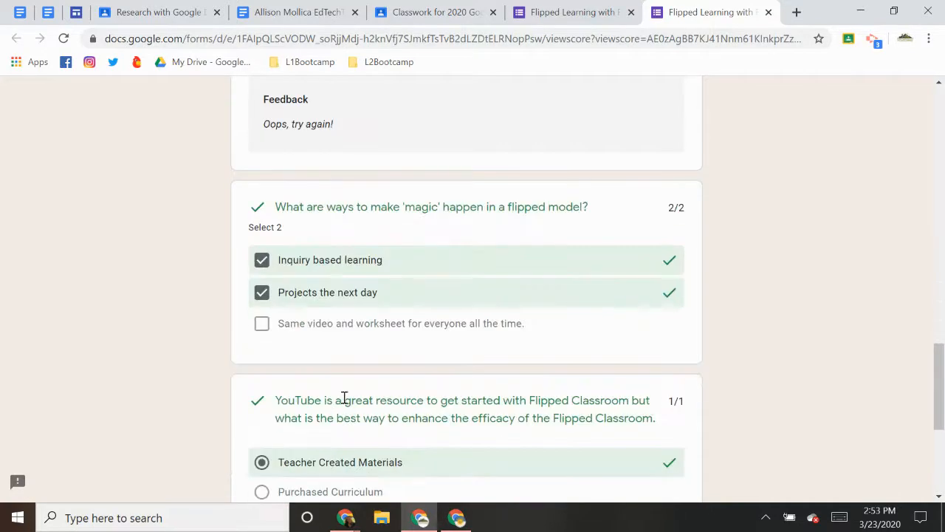
{"action": "scroll", "coordinate": [329, 343], "scroll_direction": "down", "scroll_amount": 3}
{"action": "scroll", "coordinate": [414, 392], "scroll_direction": "down", "scroll_amount": 1}
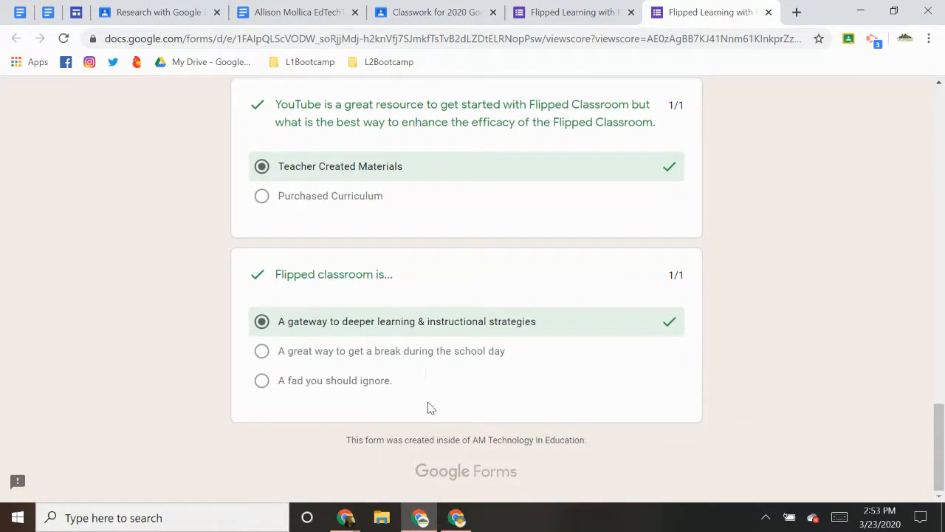
{"action": "scroll", "coordinate": [622, 407], "scroll_direction": "up", "scroll_amount": 20}
{"action": "scroll", "coordinate": [557, 397], "scroll_direction": "up", "scroll_amount": 1}
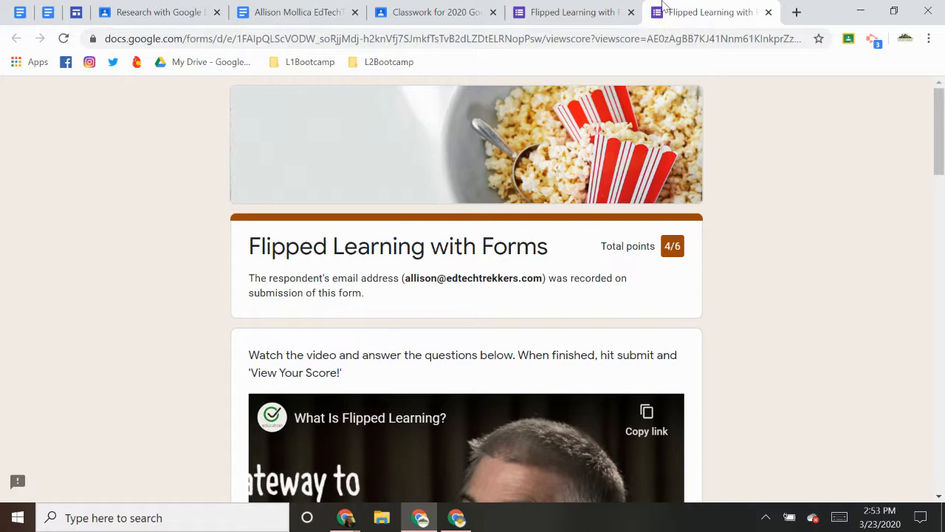
- Close the score page and the submitted form to return to the class's classwork
{"action": "left_click", "coordinate": [767, 13]}
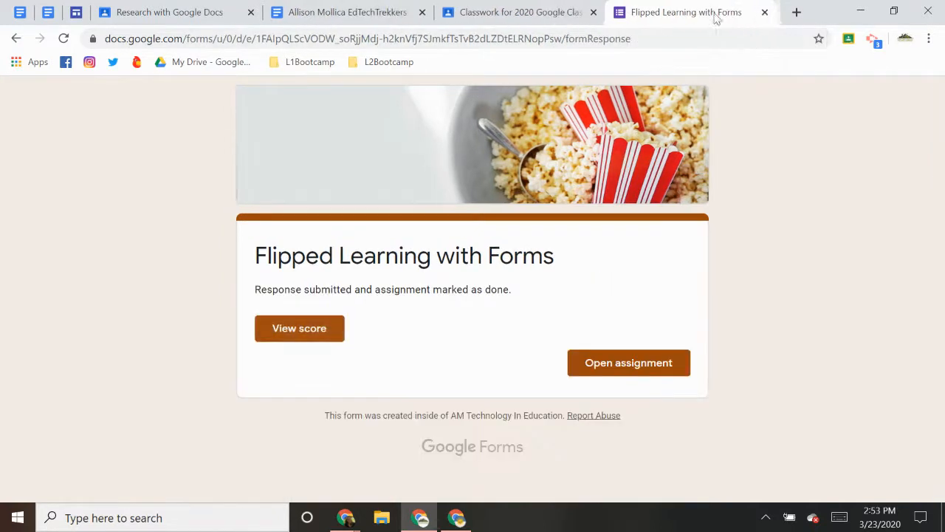
{"action": "left_click", "coordinate": [771, 15]}
{"action": "scroll", "coordinate": [502, 93], "scroll_direction": "up", "scroll_amount": 5}
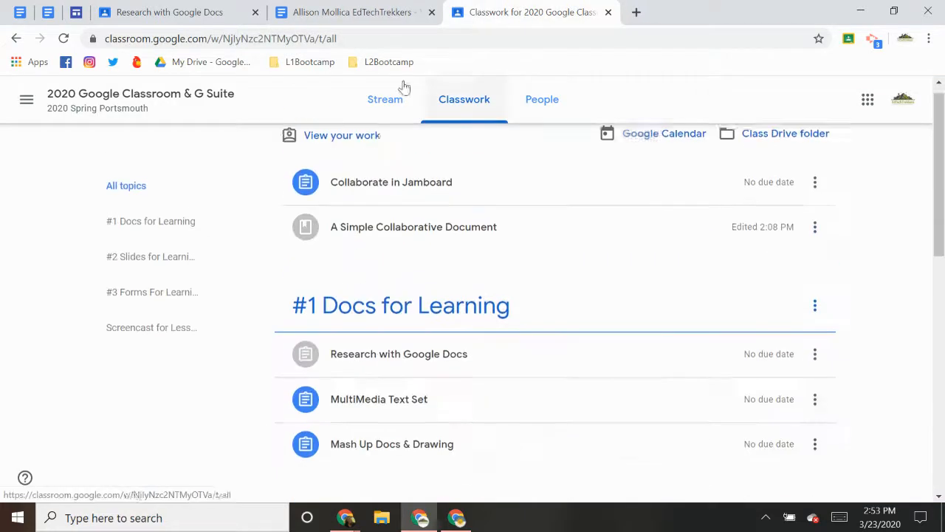
- Go to the overview of all classes and open the classwork of the History class
{"action": "left_click", "coordinate": [33, 100]}
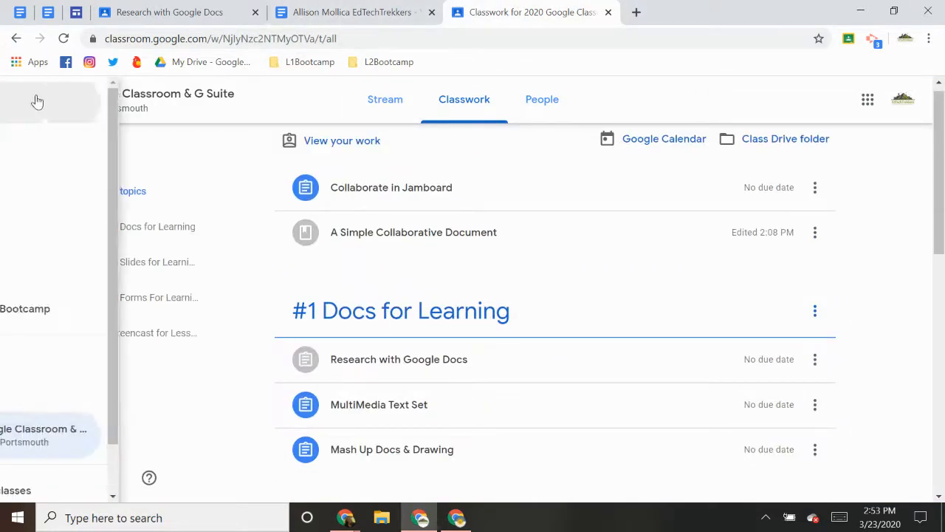
{"action": "left_click", "coordinate": [69, 102]}
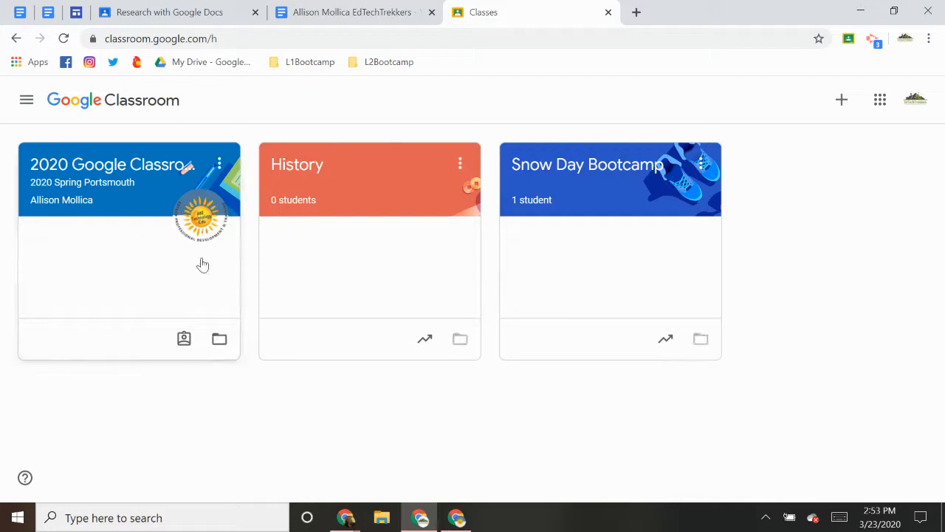
{"action": "left_click", "coordinate": [603, 166]}
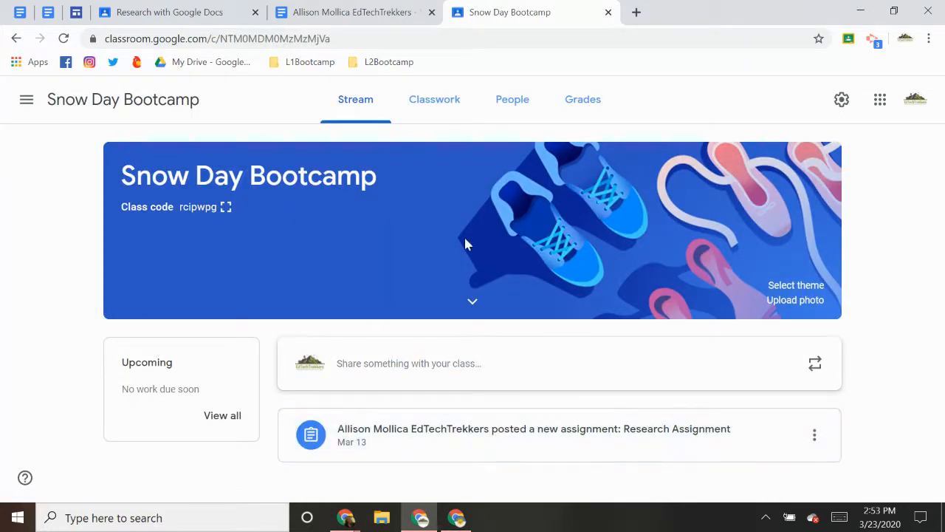
{"action": "left_click", "coordinate": [15, 38]}
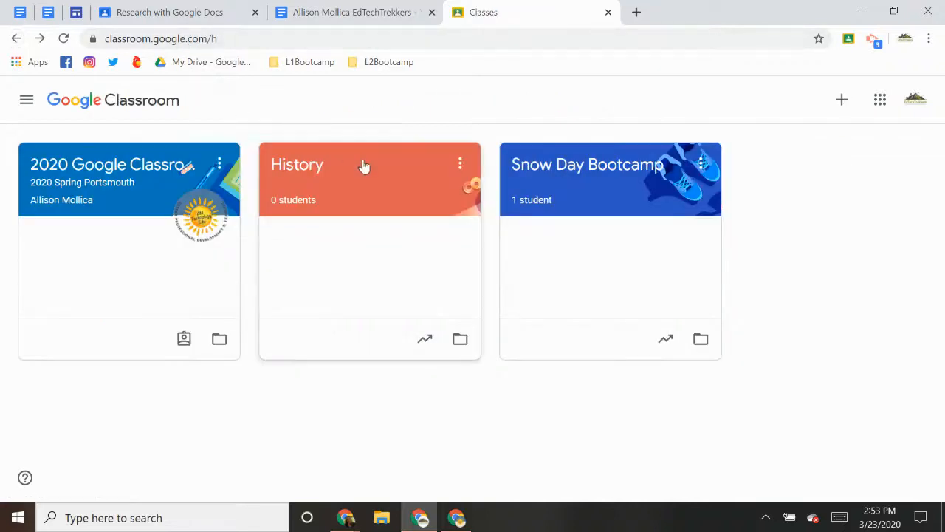
{"action": "left_click", "coordinate": [311, 170]}
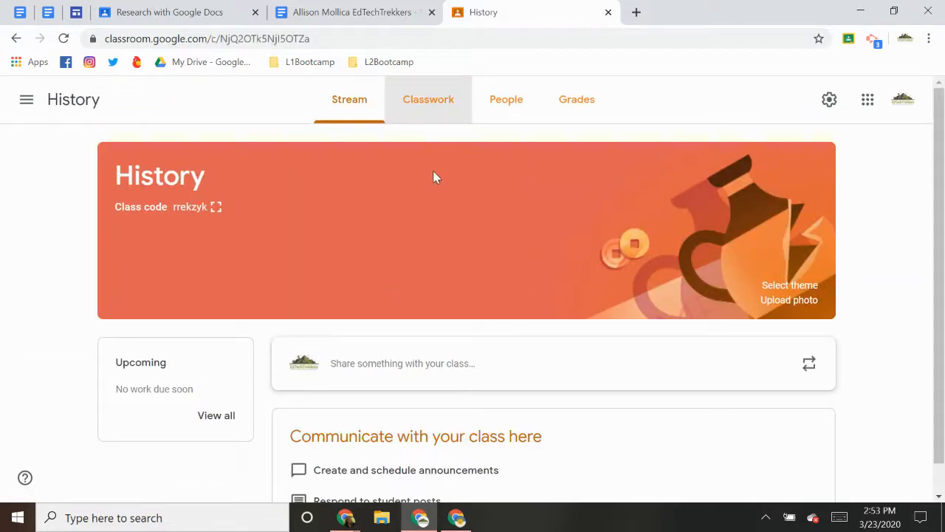
{"action": "left_click", "coordinate": [442, 108]}
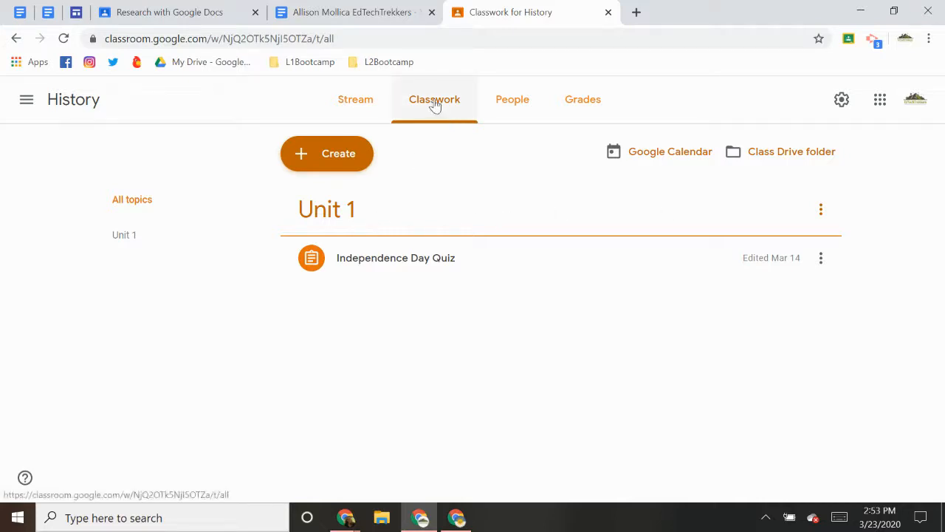
- Create a quiz assignment in the History class and title it "Independence Day Quiz"
{"action": "left_click", "coordinate": [330, 154]}
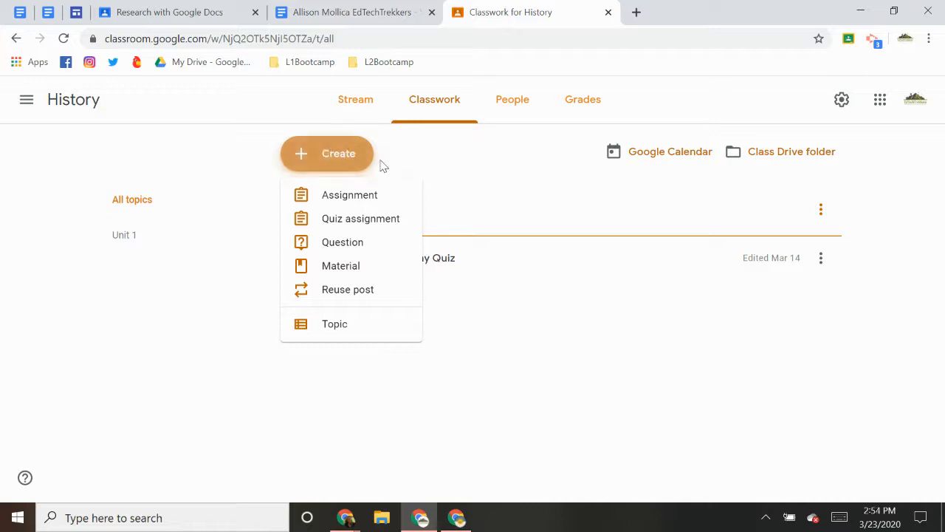
{"action": "left_click", "coordinate": [352, 226]}
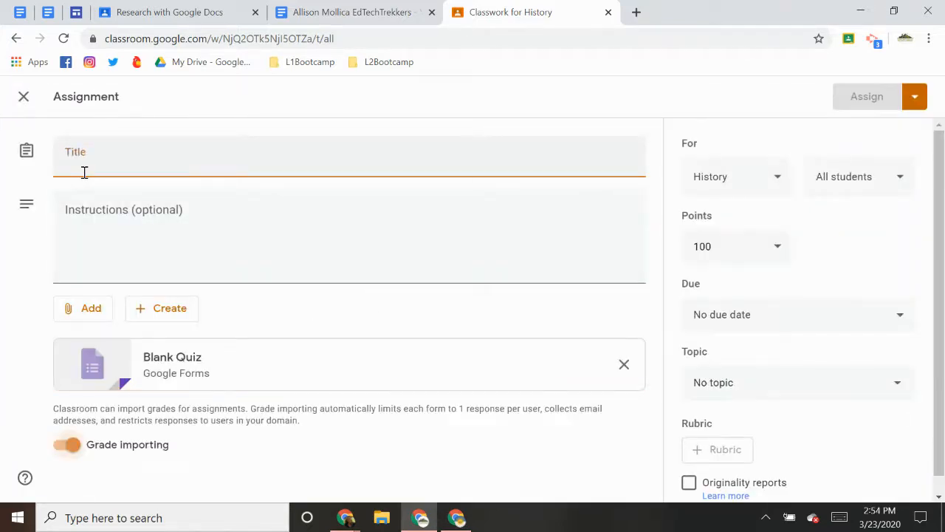
{"action": "left_click", "coordinate": [84, 172]}
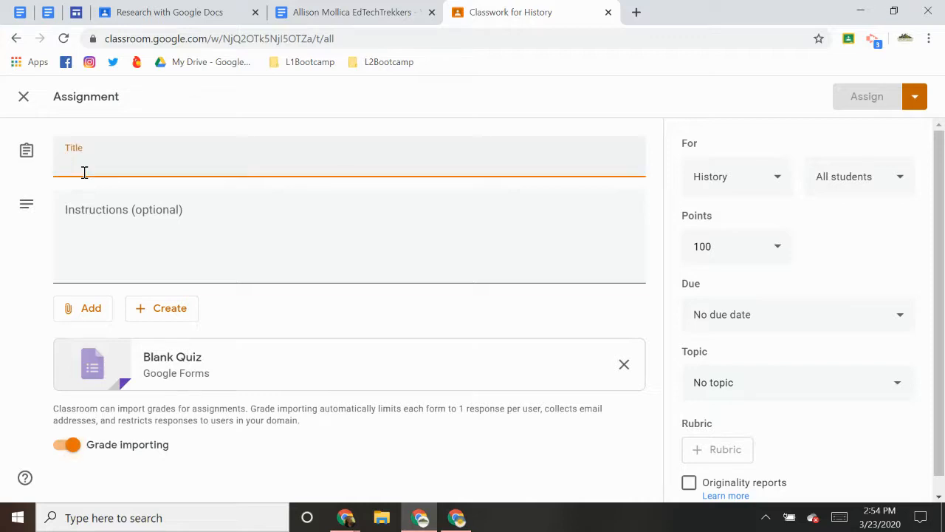
{"action": "type", "text": "Indepen"}
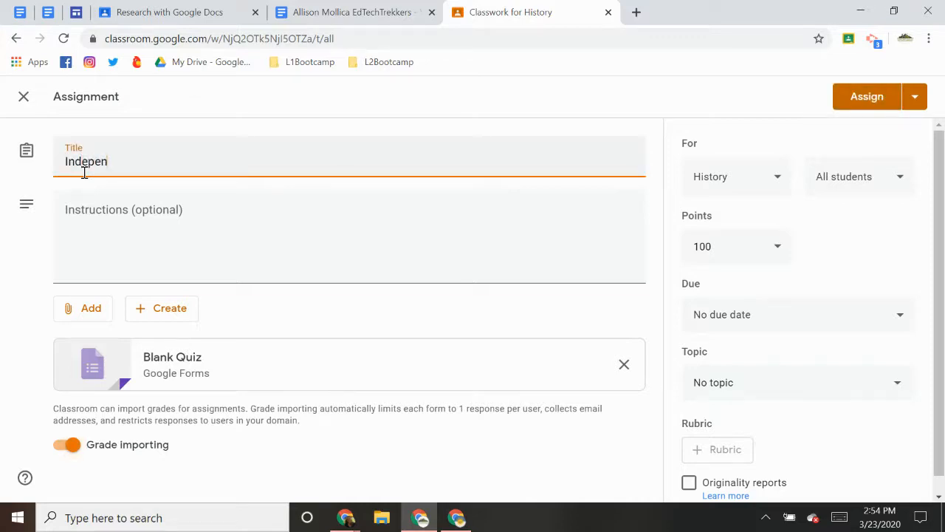
{"action": "type", "text": "dence Day Quiz"}
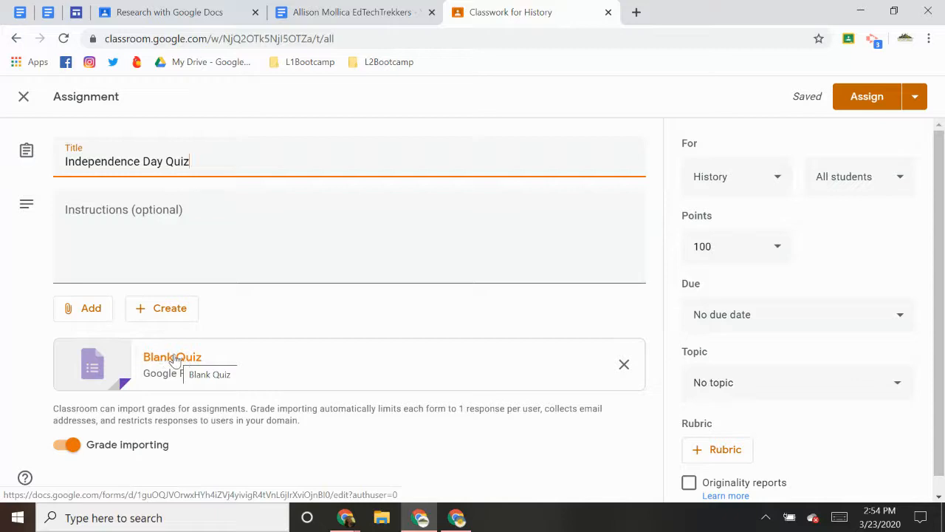
- Open the attached Blank Quiz form and change its title to "Independence Day Quiz"
{"action": "left_click", "coordinate": [174, 360]}
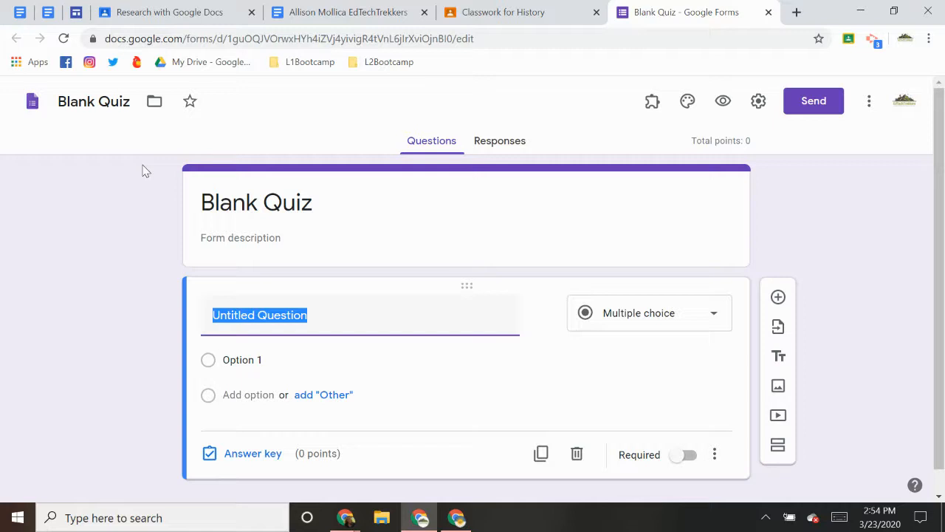
{"action": "left_click", "coordinate": [309, 206]}
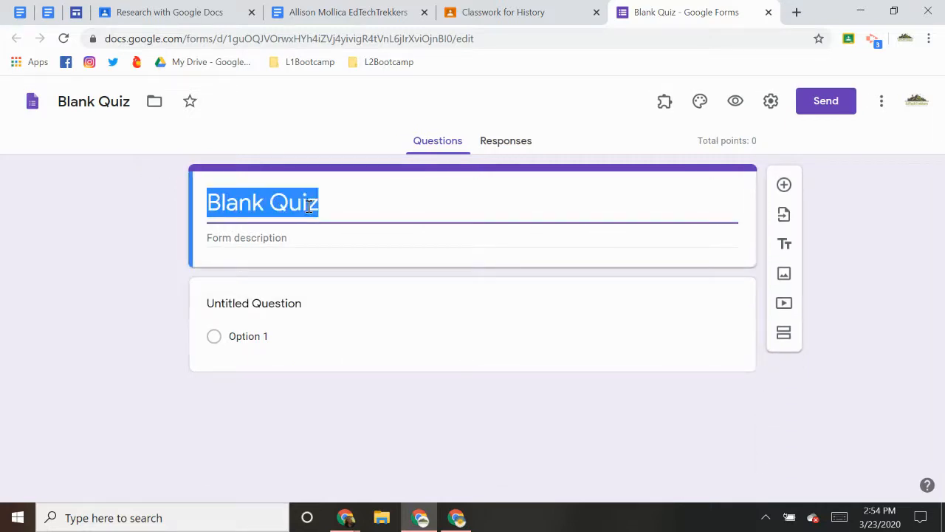
{"action": "key", "text": "BackSpace"}
{"action": "type", "text": "Indep"}
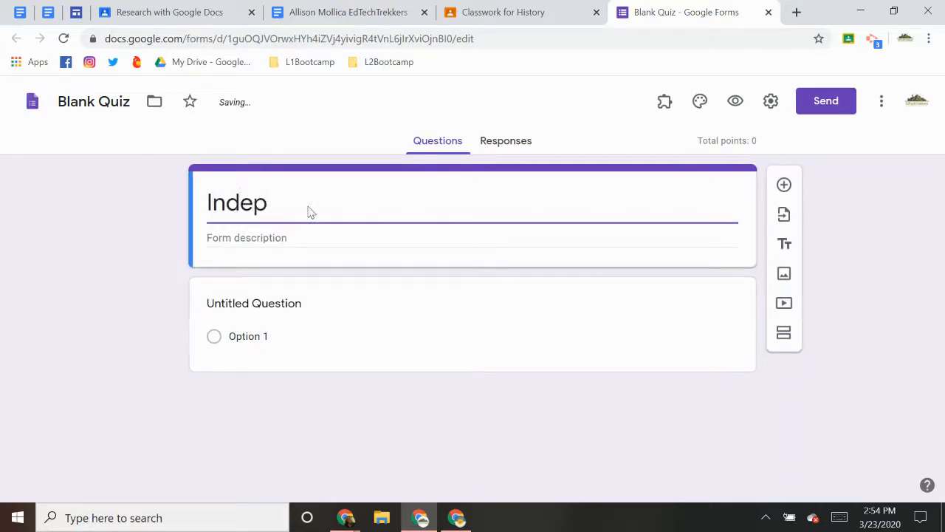
{"action": "type", "text": "endence Day Quiz"}
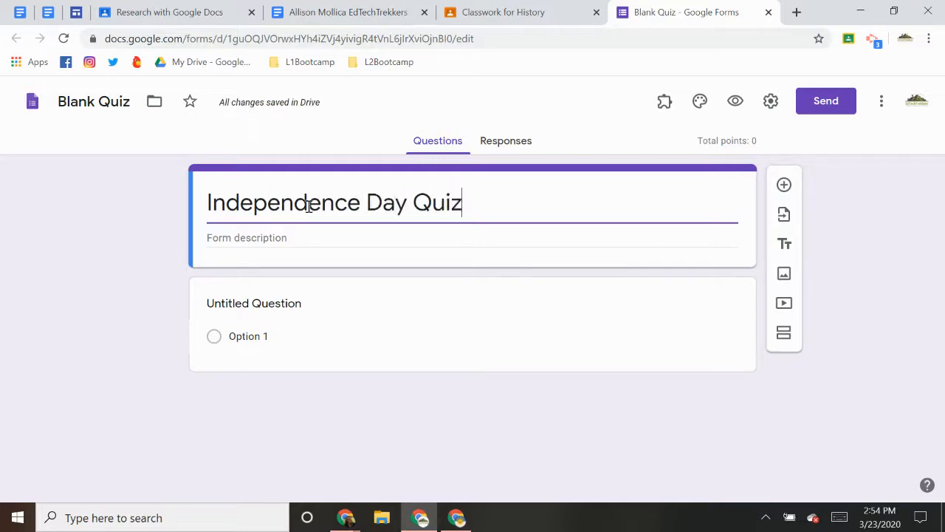
- Rename the form file from its default name to "Independency Day Quiz"
{"action": "left_click", "coordinate": [101, 103]}
{"action": "triple_click", "coordinate": [101, 103]}
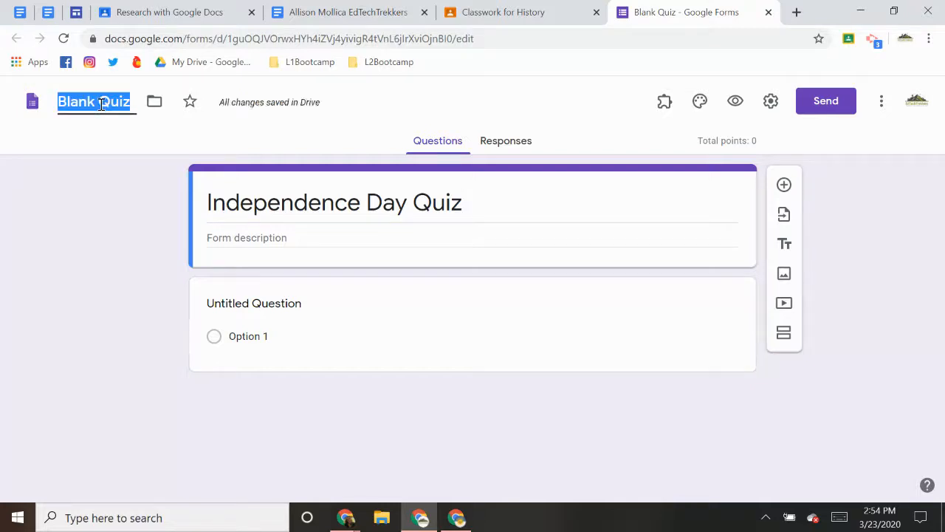
{"action": "type", "text": "Independency Day Quiz"}
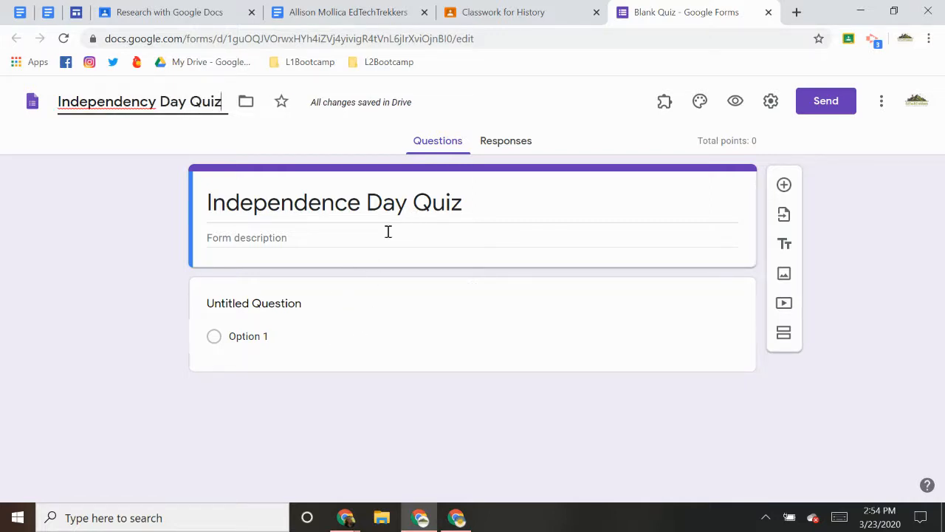
- Start adding a video to the form and search YouTube for "indepdence day quiz"
{"action": "left_click", "coordinate": [787, 305]}
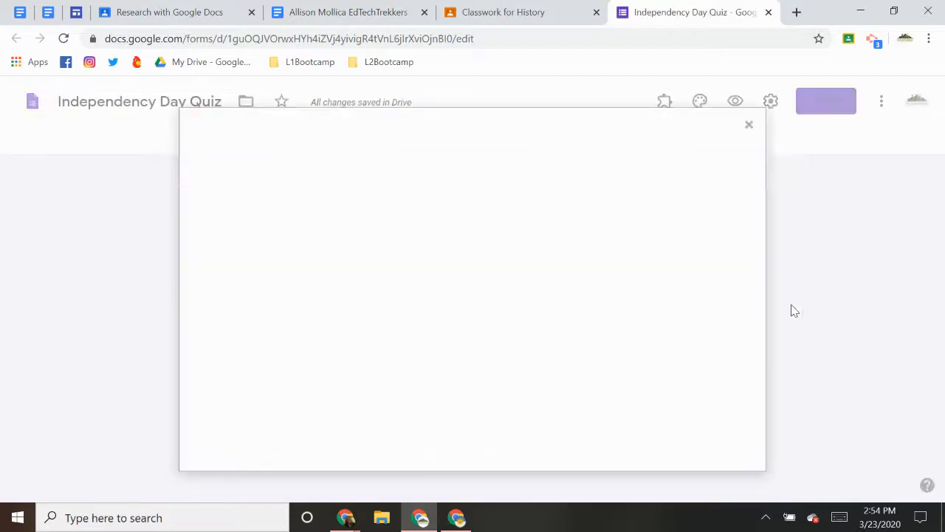
{"action": "left_click", "coordinate": [339, 214]}
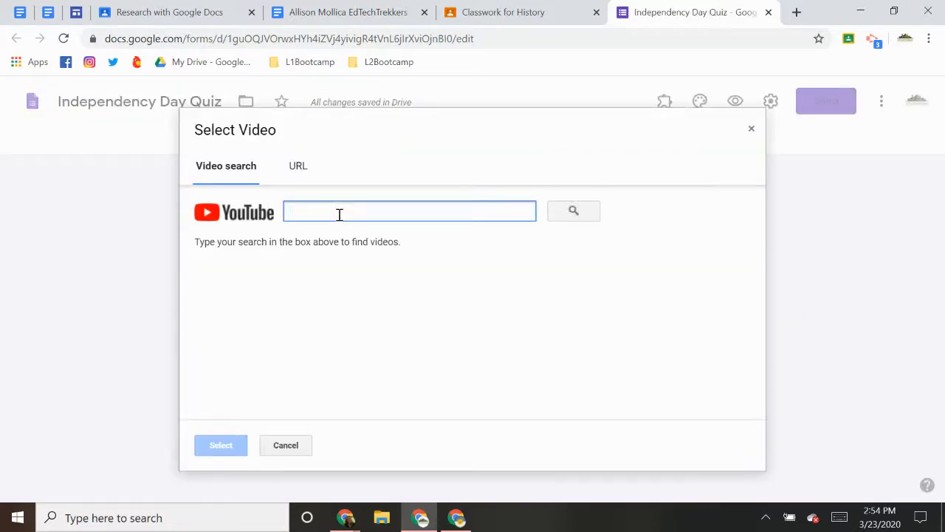
{"action": "type", "text": "ind"}
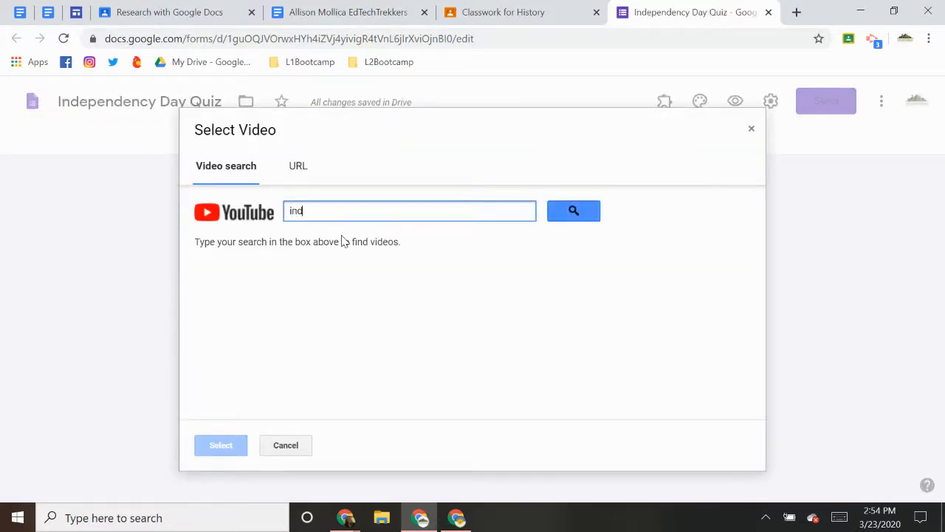
{"action": "type", "text": "epdence day quiz"}
{"action": "key", "text": "Return"}
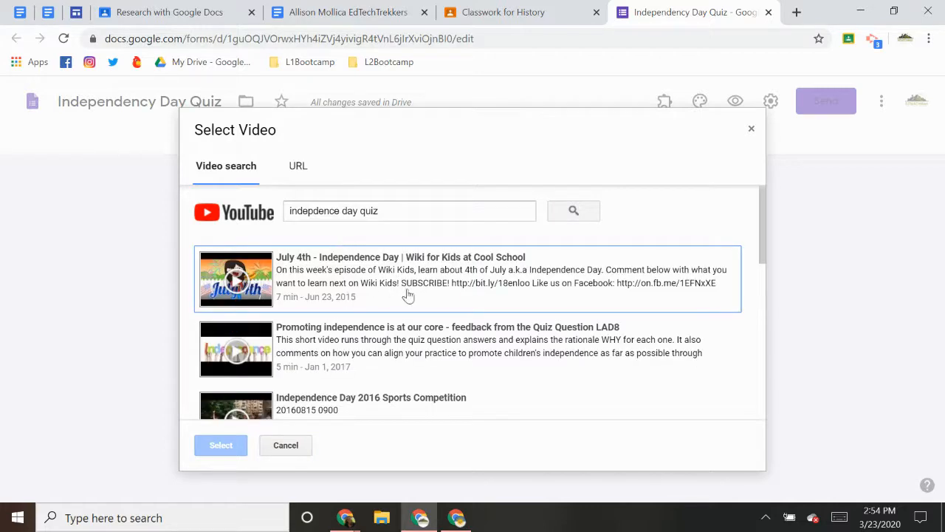
- Insert the video "July 4th - Independence Day | Wiki for Kids at Cool School" and title it "Watch video and answer questions."
{"action": "left_click", "coordinate": [251, 277]}
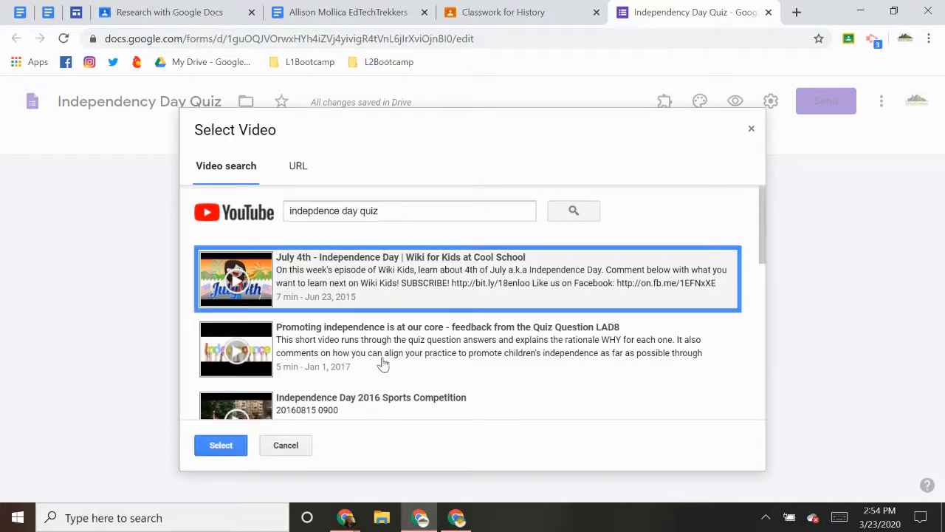
{"action": "scroll", "coordinate": [369, 366], "scroll_direction": "down", "scroll_amount": 1}
{"action": "scroll", "coordinate": [304, 235], "scroll_direction": "up", "scroll_amount": 1}
{"action": "left_click", "coordinate": [235, 445]}
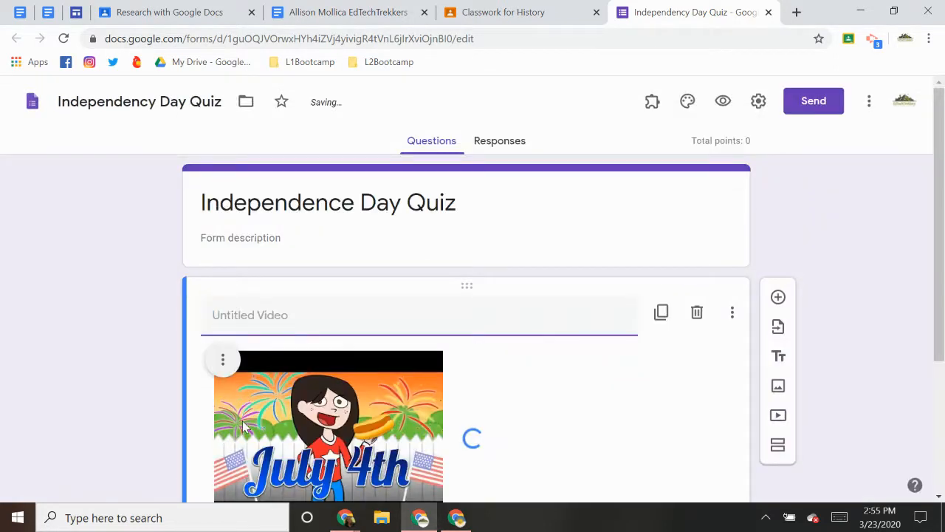
{"action": "type", "text": "Watch video and answer quest"}
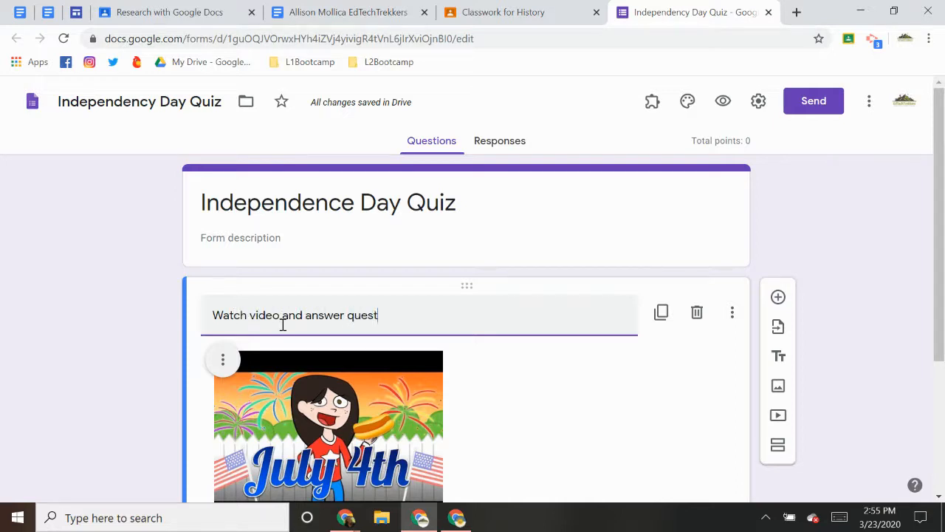
- Replace the untitled question's text below the video with "What the date of Independence Day?"
{"action": "scroll", "coordinate": [291, 328], "scroll_direction": "down", "scroll_amount": 3}
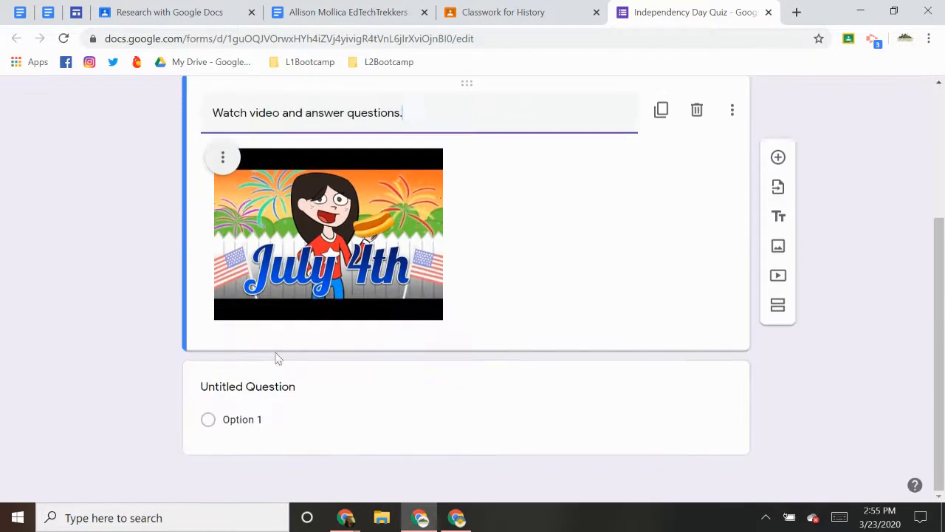
{"action": "left_click", "coordinate": [264, 393]}
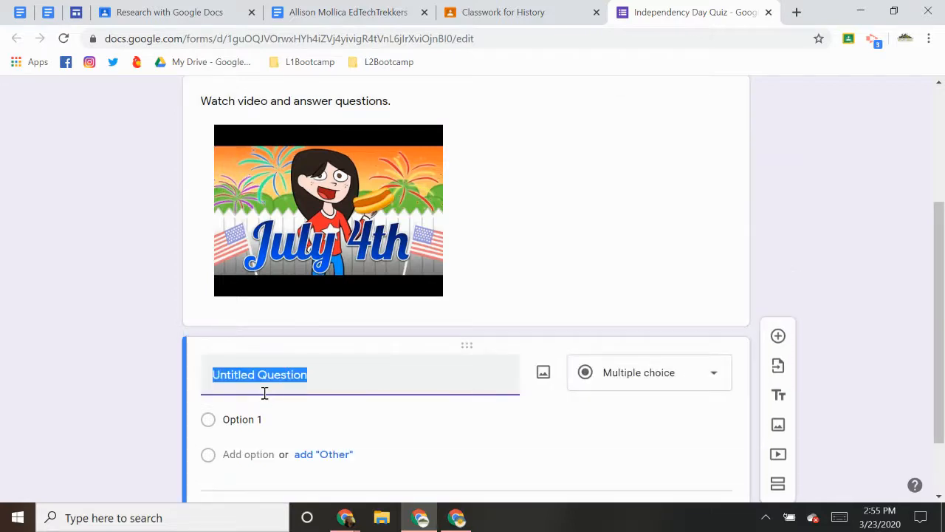
{"action": "type", "text": "W"}
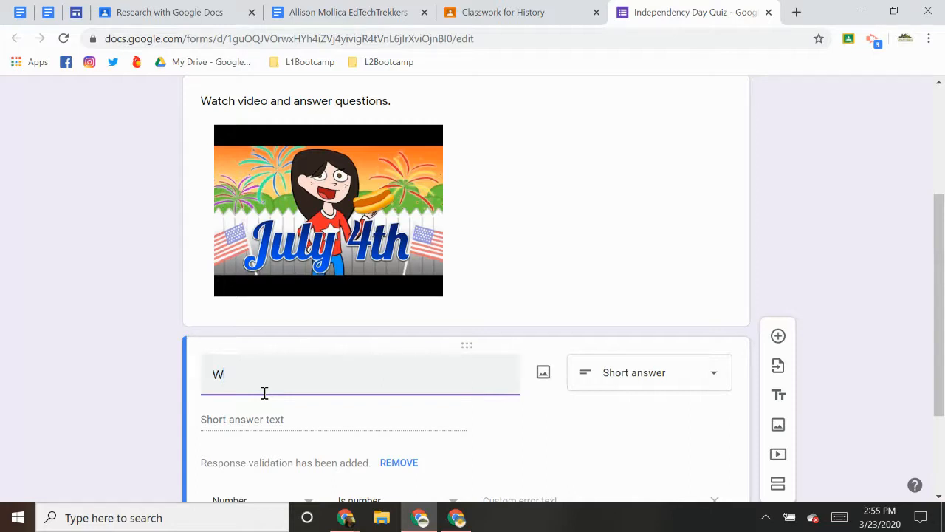
{"action": "type", "text": "hat the date of Indep"}
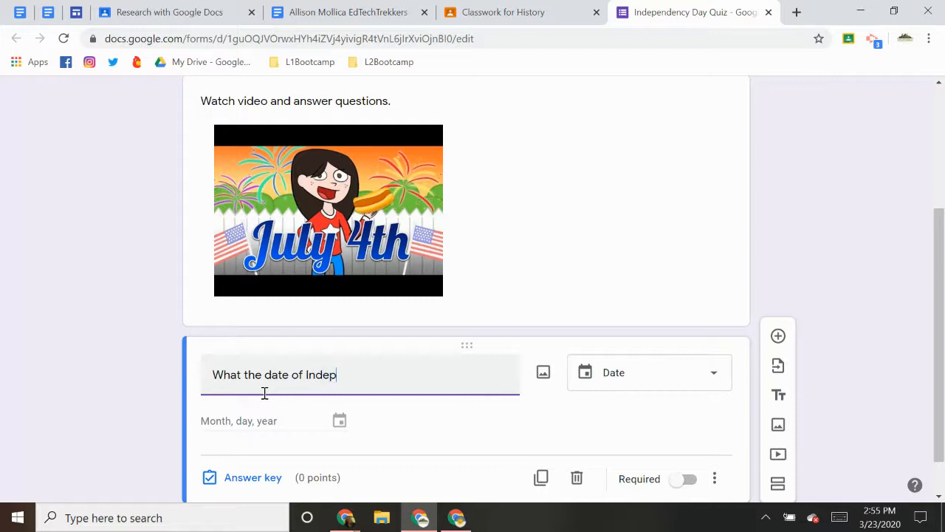
{"action": "type", "text": "Day?"}
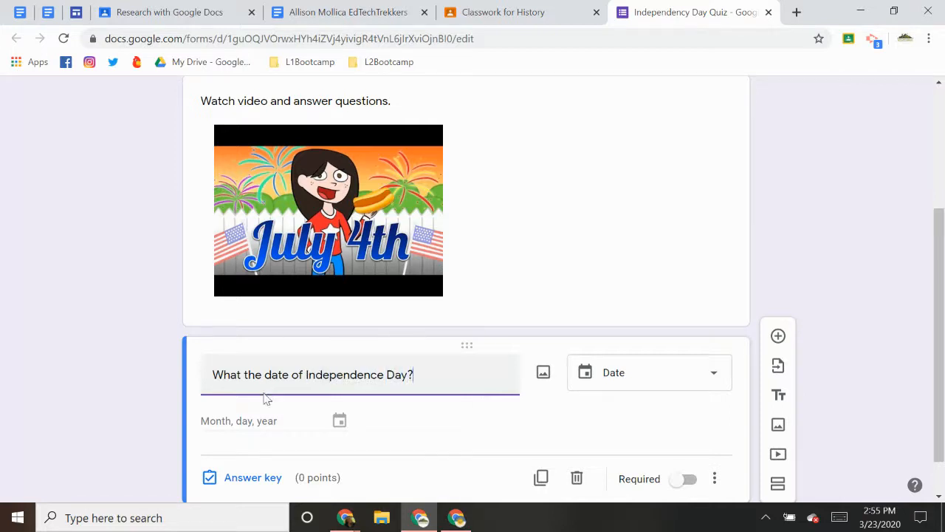
{"action": "key", "text": "Tab"}
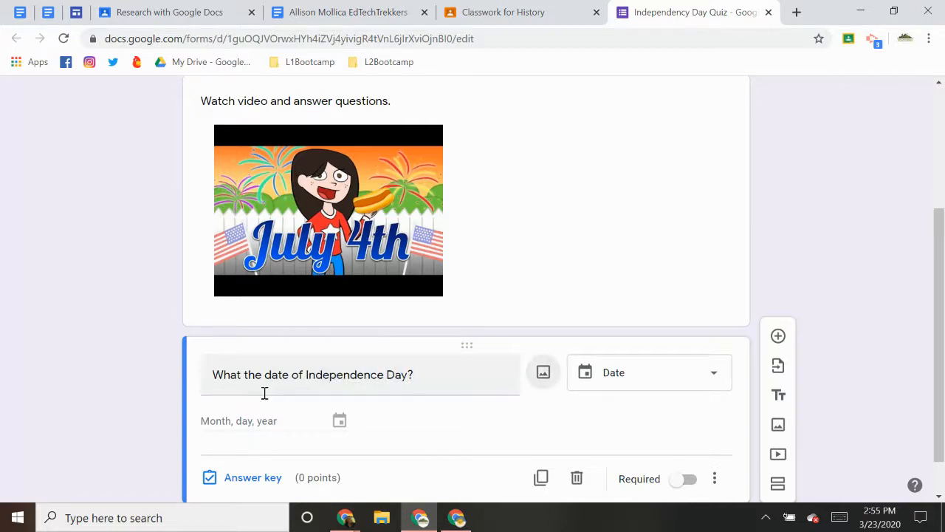
- Make the Independence Day question multiple choice with the options 1975, 2008, 1776 and 1650
{"action": "scroll", "coordinate": [245, 360], "scroll_direction": "down", "scroll_amount": 1}
{"action": "left_click", "coordinate": [263, 377]}
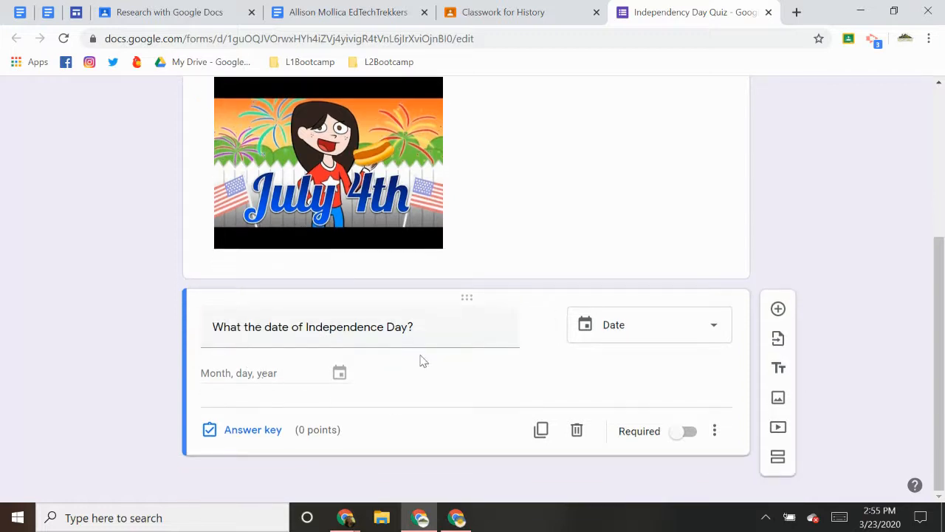
{"action": "left_click", "coordinate": [602, 323]}
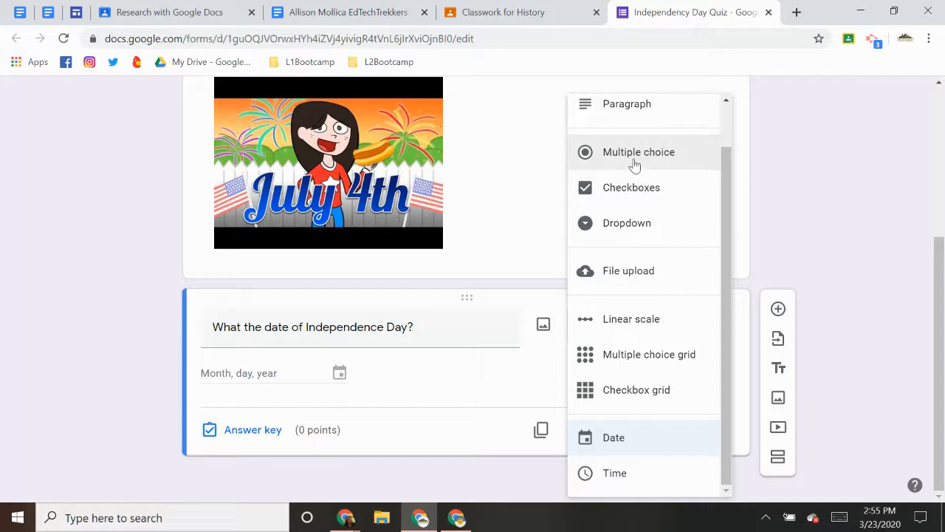
{"action": "left_click", "coordinate": [606, 161]}
{"action": "left_click", "coordinate": [273, 375]}
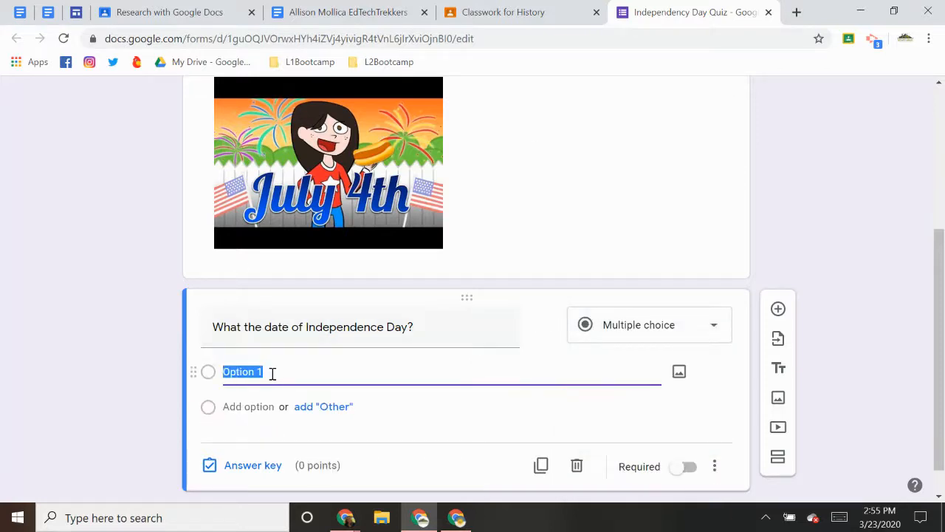
{"action": "type", "text": "1975"}
{"action": "key", "text": "Return"}
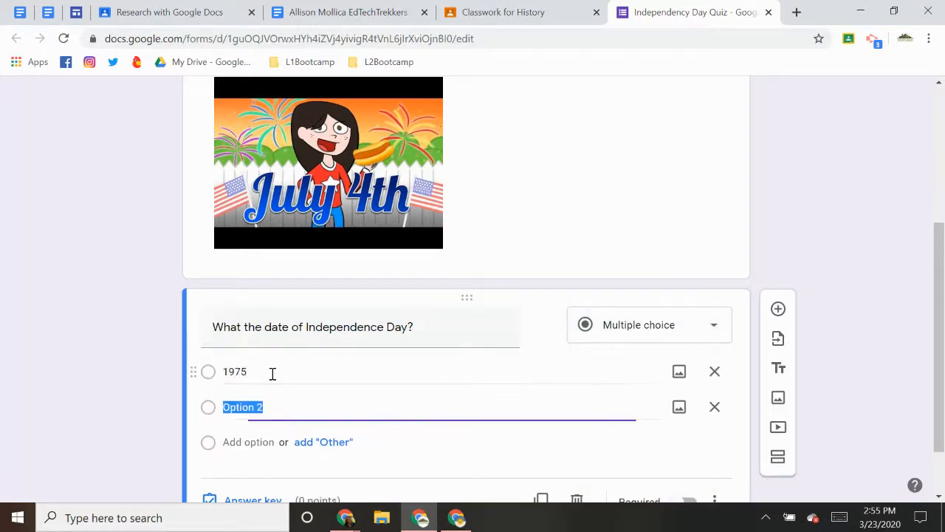
{"action": "type", "text": "2008"}
{"action": "key", "text": "Return"}
{"action": "type", "text": "1776"}
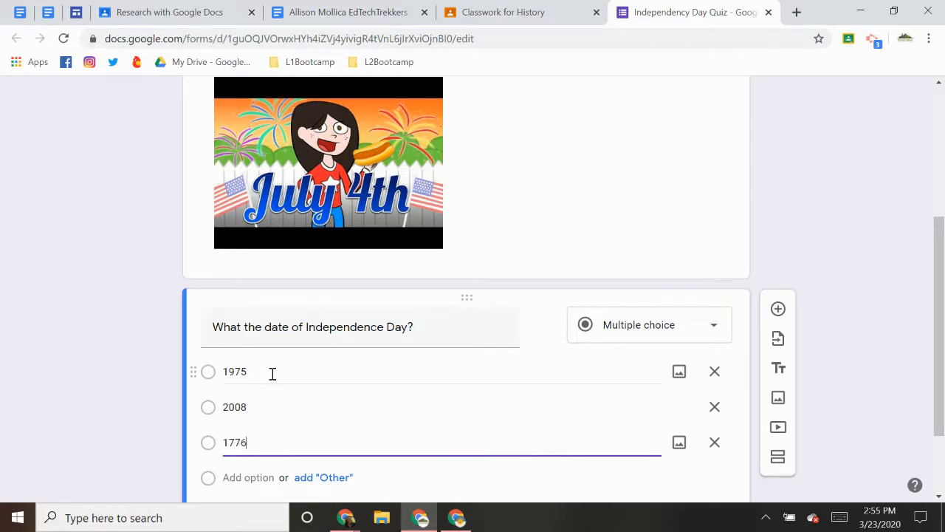
{"action": "key", "text": "Return"}
{"action": "type", "text": "1650"}
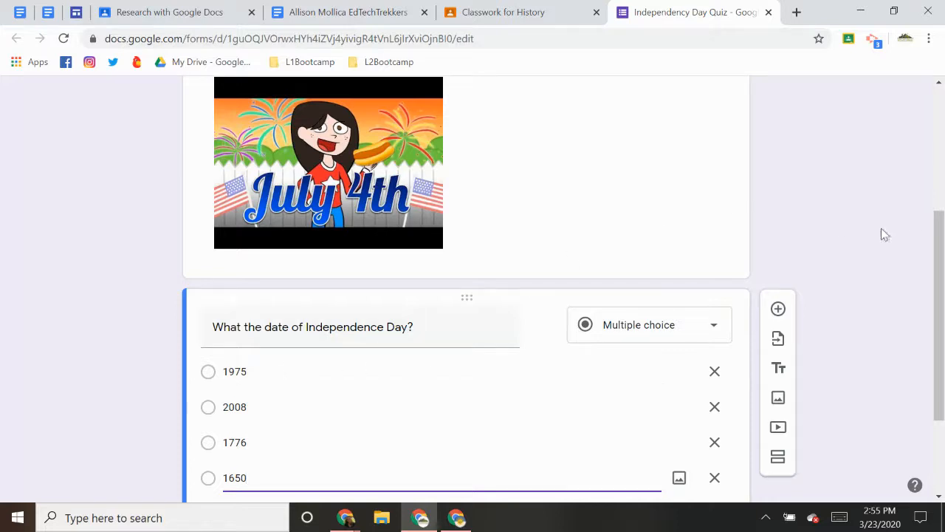
{"action": "left_click", "coordinate": [795, 234]}
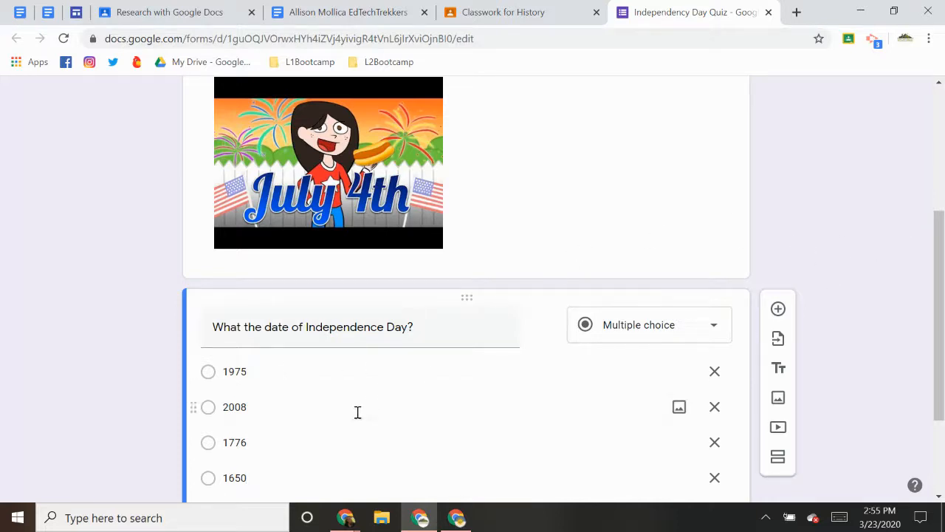
- In the question's answer key, mark 1776 as the correct answer and set it to 1 point
{"action": "scroll", "coordinate": [342, 408], "scroll_direction": "down", "scroll_amount": 1}
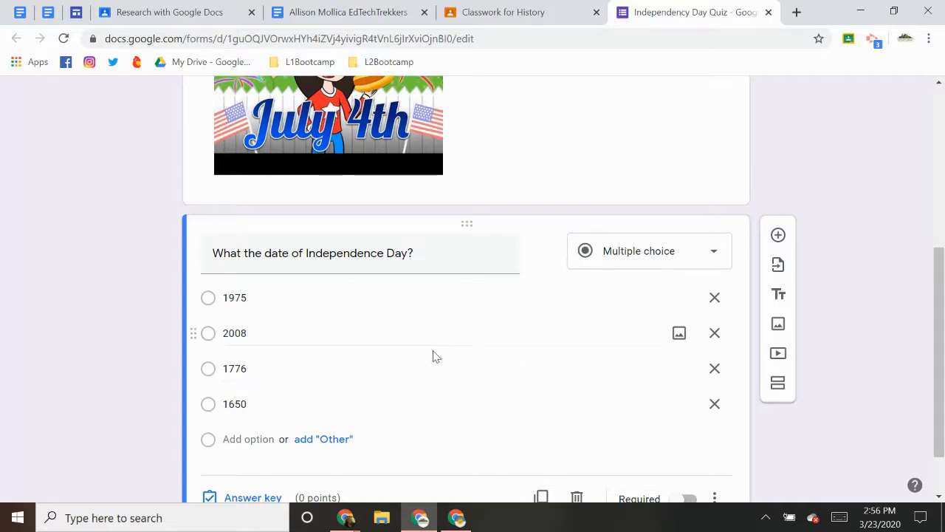
{"action": "scroll", "coordinate": [405, 371], "scroll_direction": "down", "scroll_amount": 2}
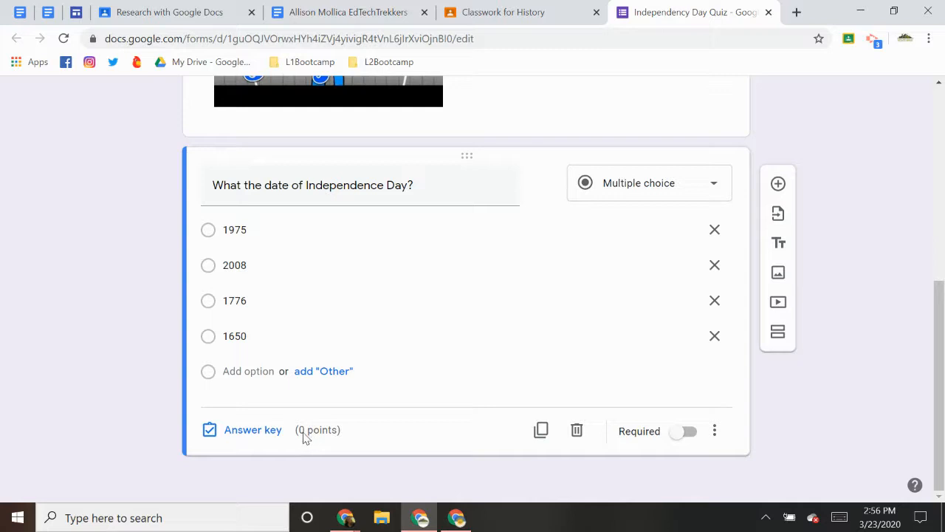
{"action": "left_click", "coordinate": [258, 434]}
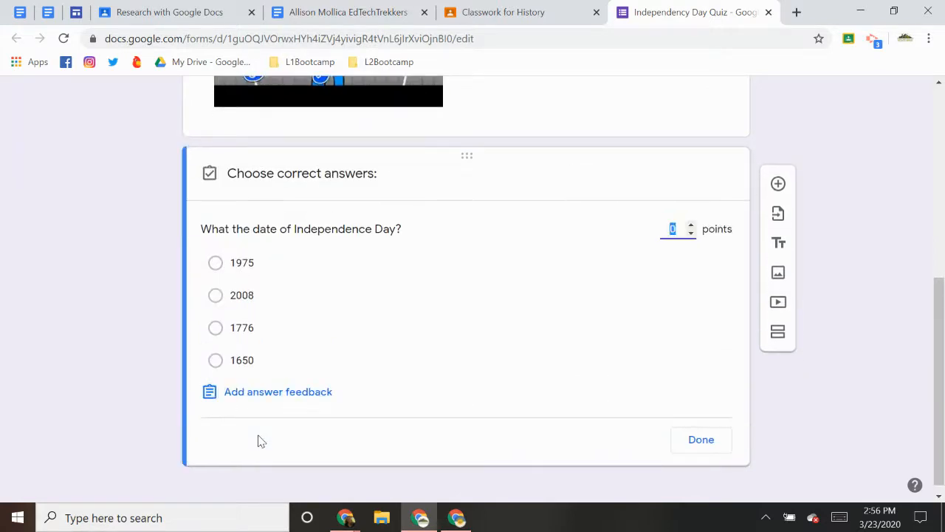
{"action": "left_click", "coordinate": [216, 328]}
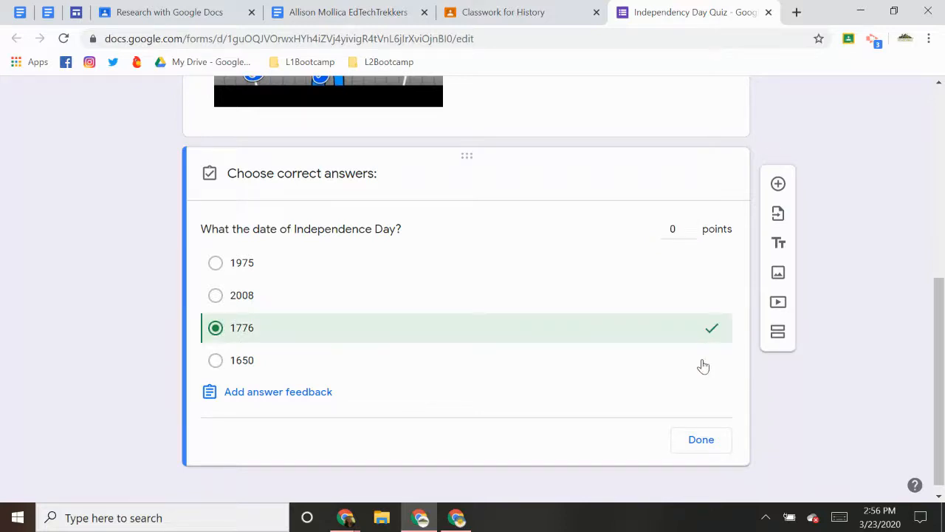
{"action": "left_click", "coordinate": [691, 225]}
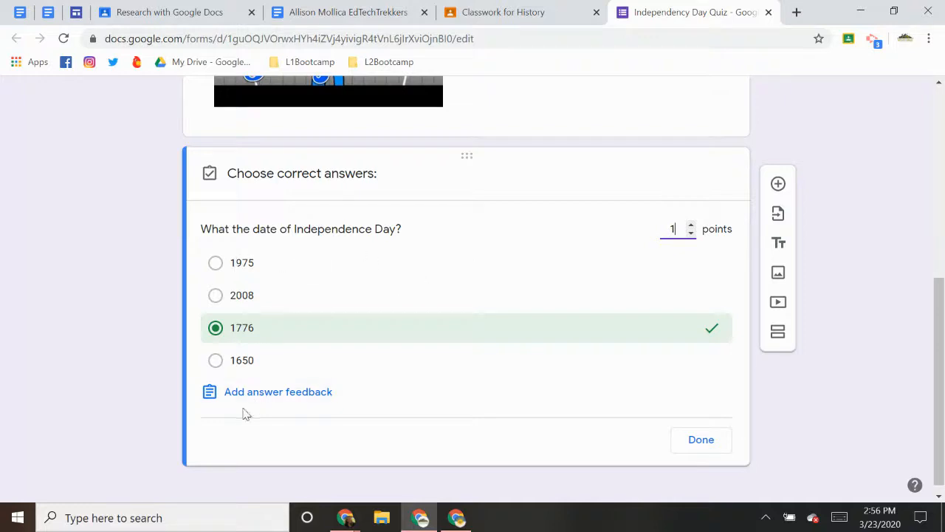
- Add answer feedback for correct answers reading "Whoo hoo! Obviously you watched the video."
{"action": "left_click", "coordinate": [269, 393]}
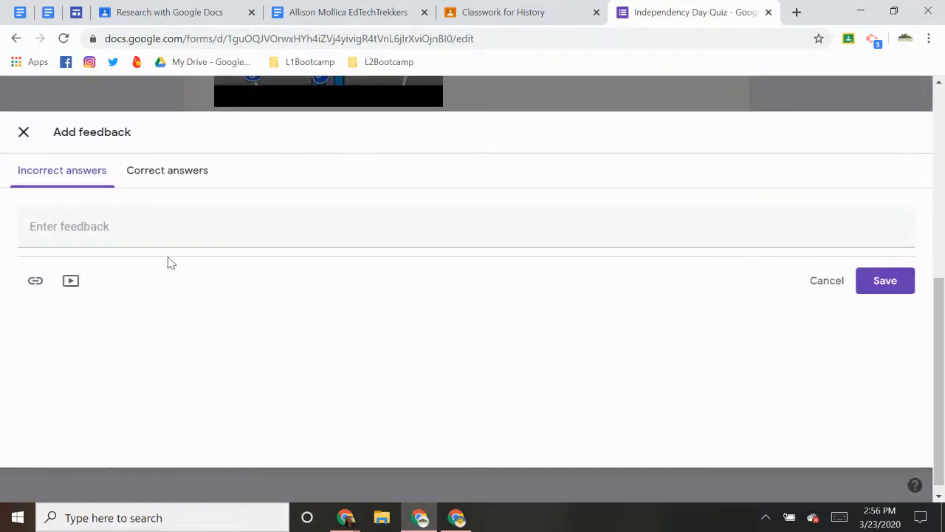
{"action": "left_click", "coordinate": [96, 228]}
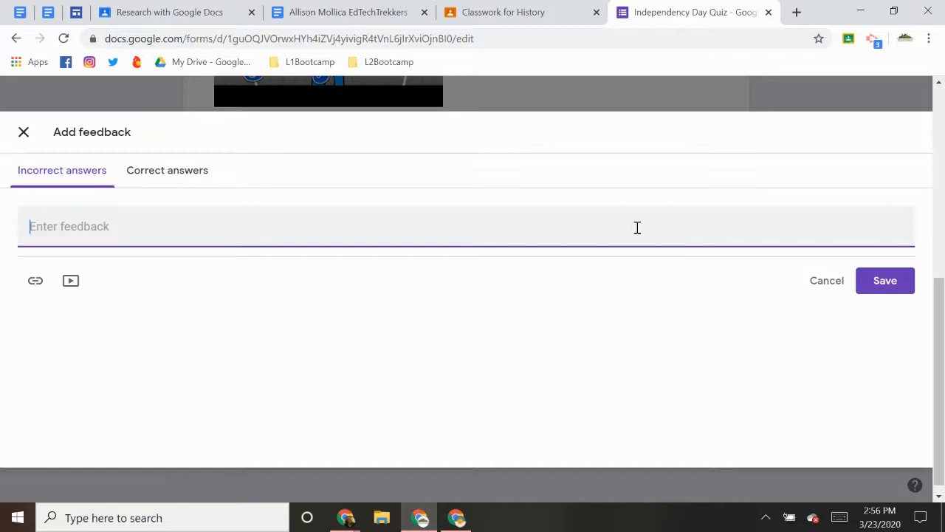
{"action": "type", "text": "Whoo ho"}
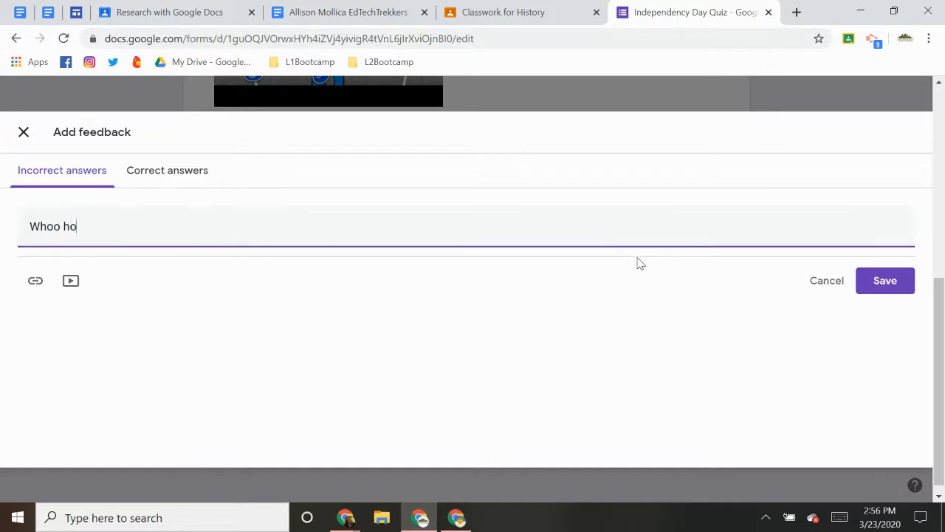
{"action": "type", "text": "o!  Obviously you watched the video."}
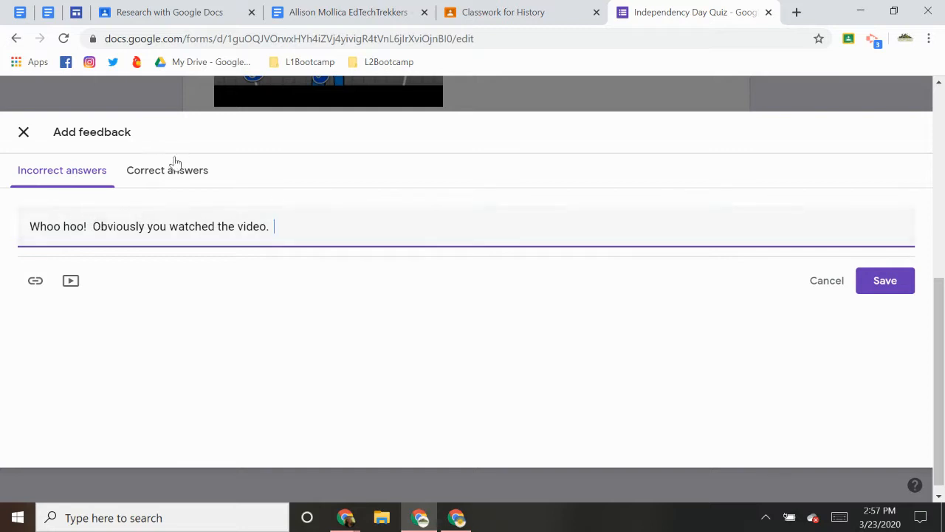
{"action": "triple_click", "coordinate": [174, 228]}
{"action": "key", "text": "ctrl+c"}
{"action": "key", "text": "BackSpace"}
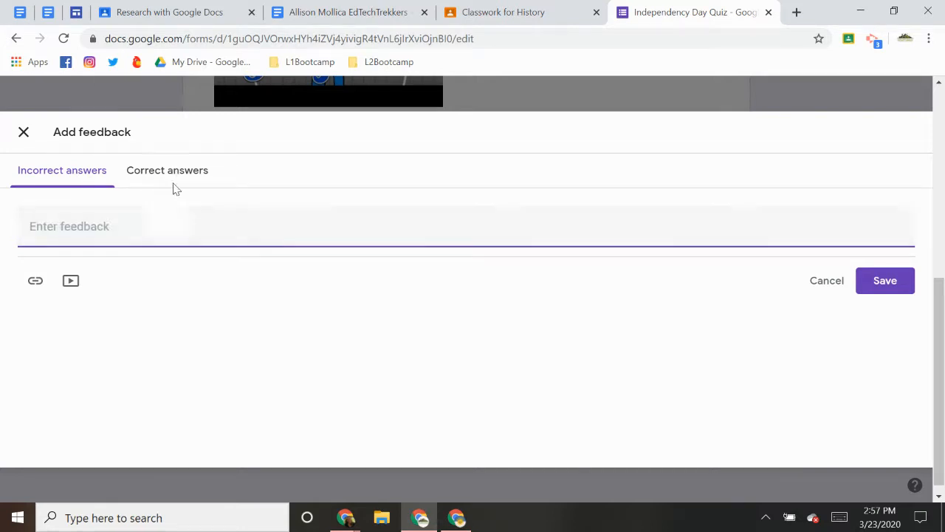
{"action": "left_click", "coordinate": [167, 181]}
{"action": "left_click", "coordinate": [152, 236]}
{"action": "key", "text": "ctrl+v"}
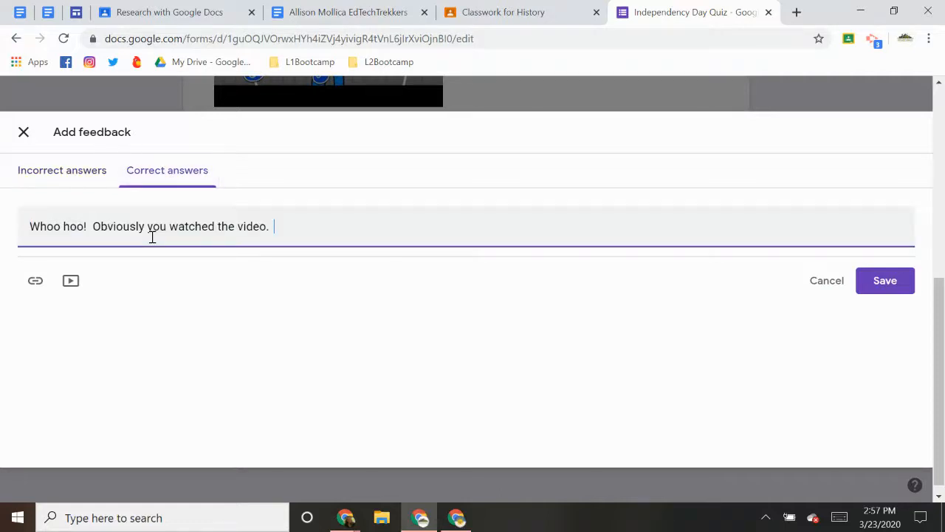
- Enter "Please watch again and resubmit." as the feedback for incorrect answers
{"action": "left_click", "coordinate": [64, 169]}
{"action": "left_click", "coordinate": [94, 238]}
{"action": "type", "text": "Please "}
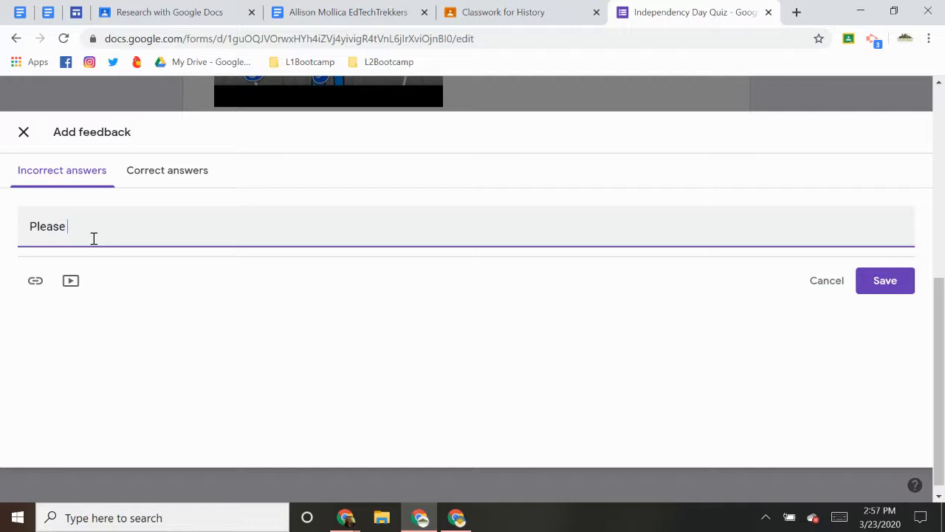
{"action": "type", "text": "watch again and resubmit."}
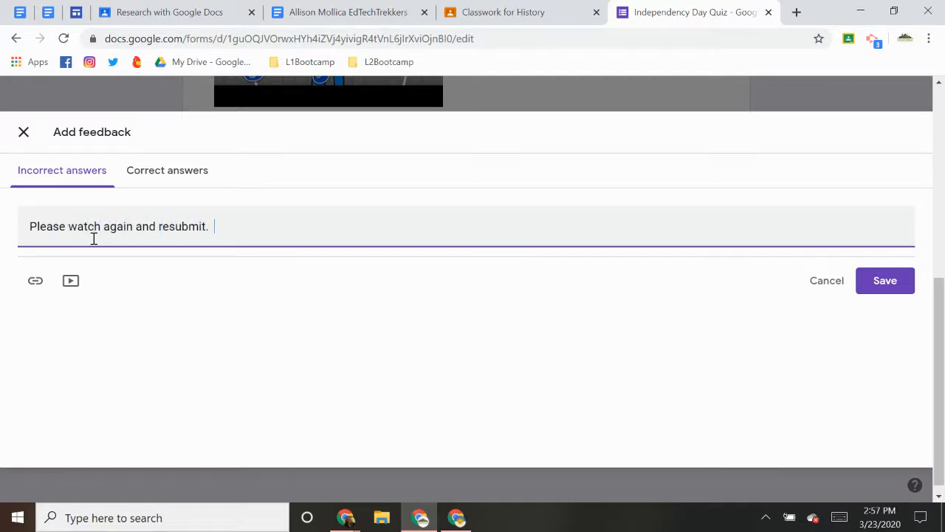
- Save the feedback for incorrect answers and finish the question's answer key
{"action": "left_click", "coordinate": [895, 280]}
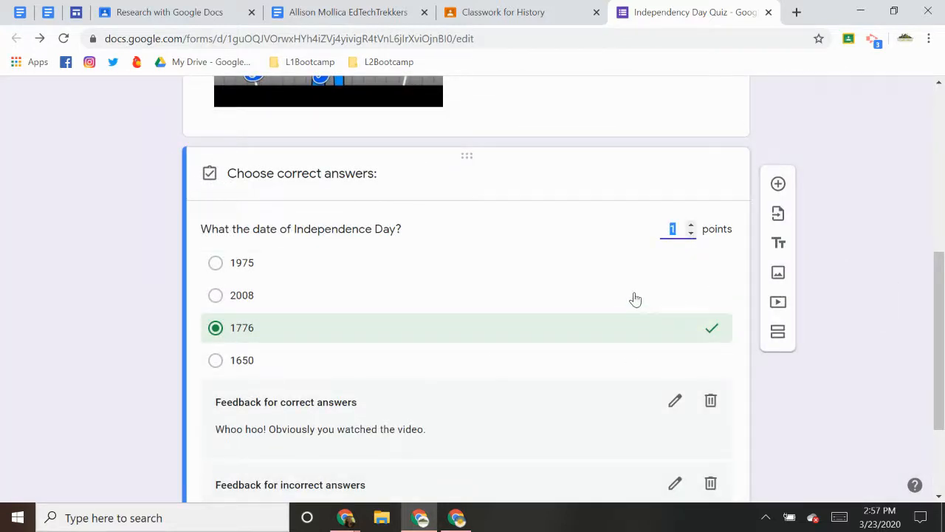
{"action": "scroll", "coordinate": [288, 333], "scroll_direction": "down", "scroll_amount": 2}
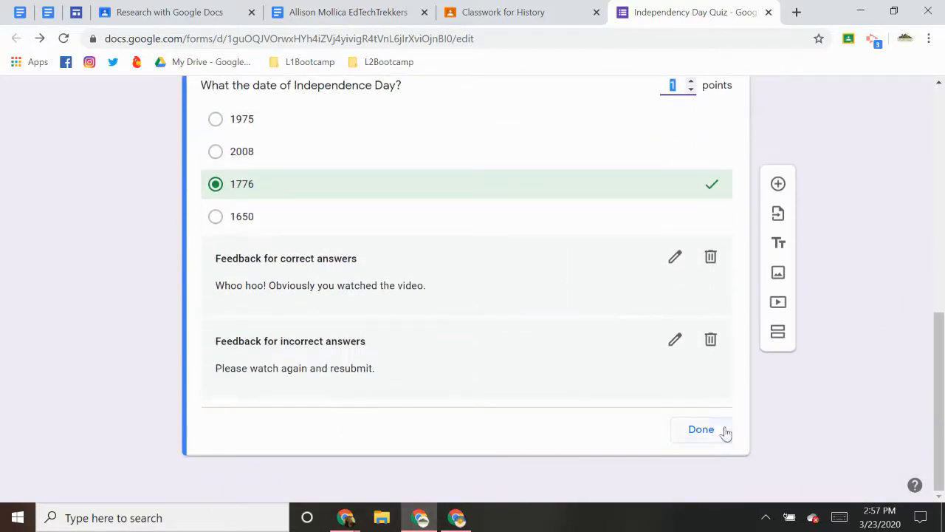
{"action": "left_click", "coordinate": [720, 435]}
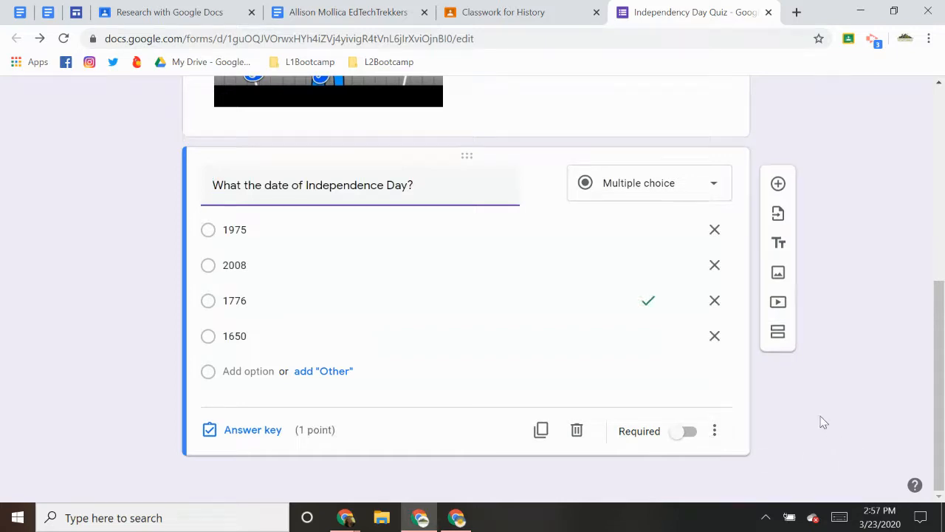
- In the form settings, limit the quiz to 1 response, review the quiz grading options and save the settings
{"action": "scroll", "coordinate": [824, 423], "scroll_direction": "up", "scroll_amount": 5}
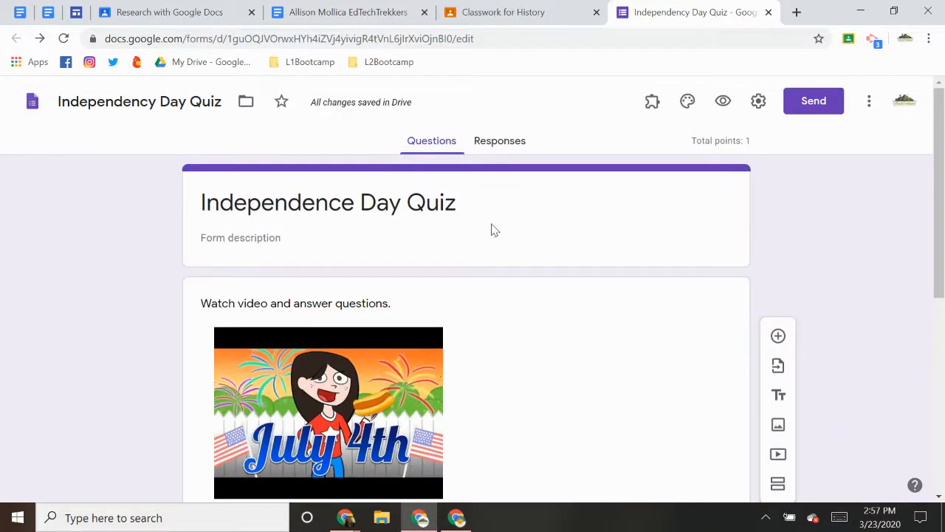
{"action": "left_click", "coordinate": [759, 104]}
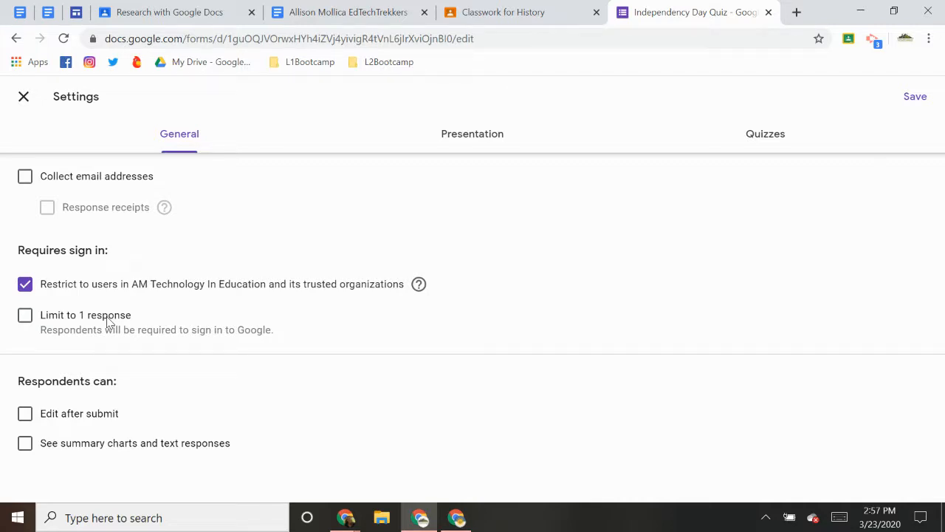
{"action": "left_click", "coordinate": [45, 319]}
{"action": "left_click", "coordinate": [763, 139]}
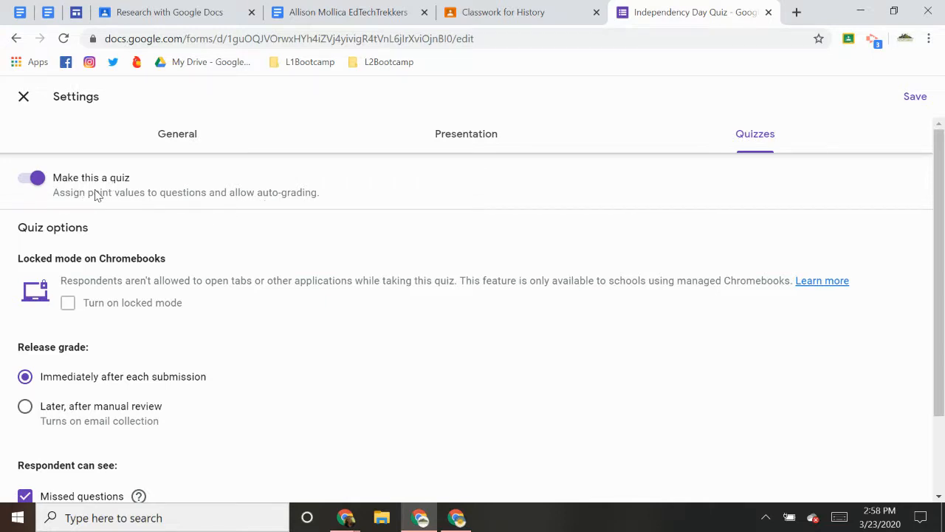
{"action": "scroll", "coordinate": [170, 266], "scroll_direction": "down", "scroll_amount": 3}
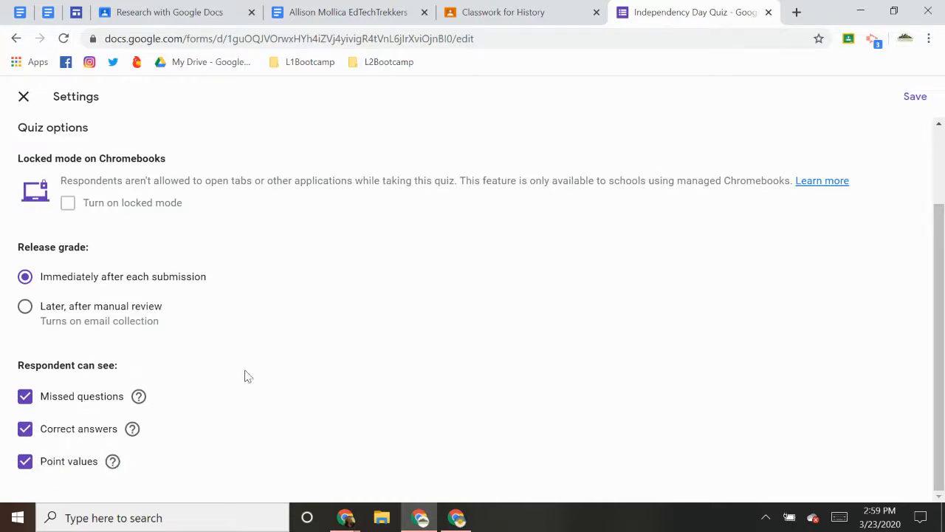
{"action": "scroll", "coordinate": [255, 356], "scroll_direction": "up", "scroll_amount": 1}
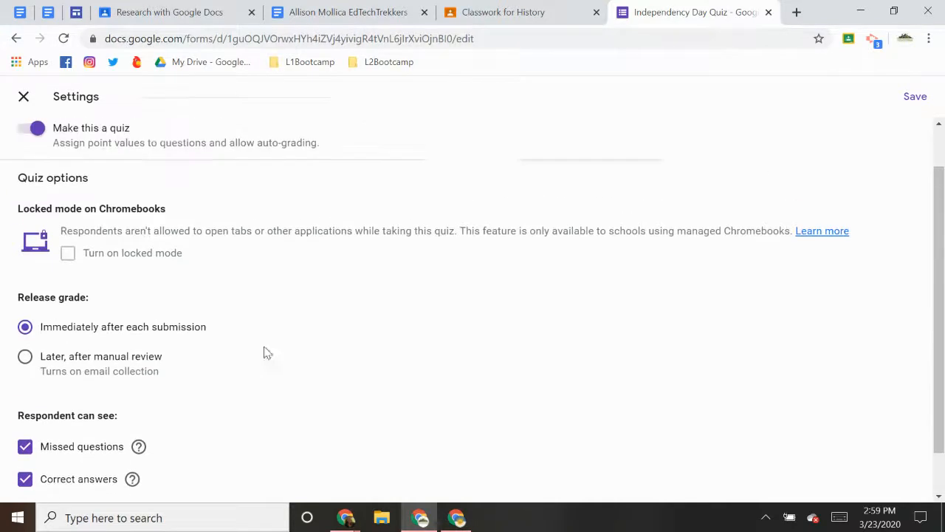
{"action": "left_click", "coordinate": [914, 96]}
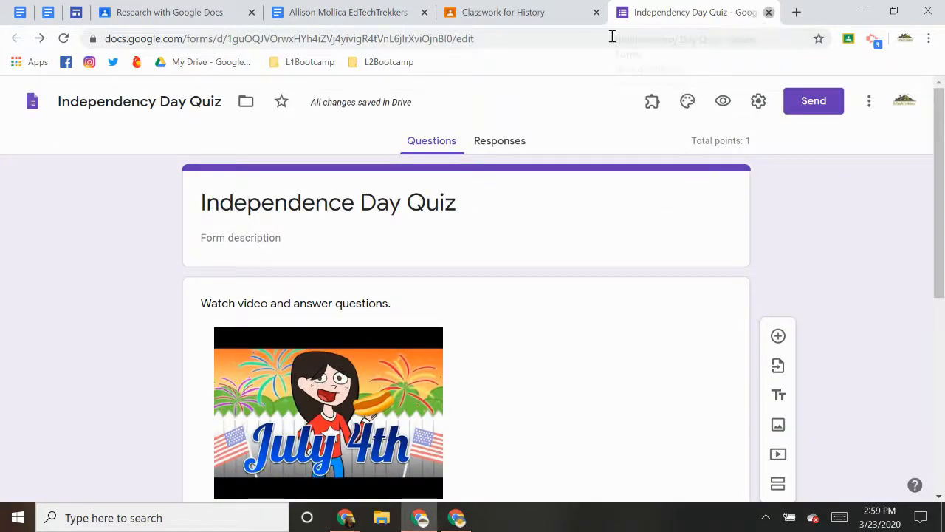
- Close the form, assign the Independence Day Quiz to all History students and expand its Classwork post
{"action": "left_click", "coordinate": [768, 12]}
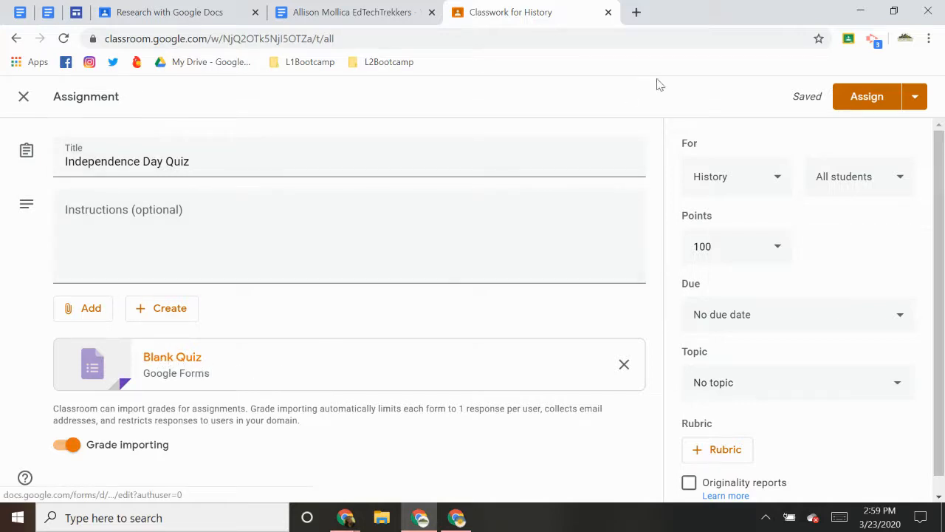
{"action": "left_click", "coordinate": [869, 101]}
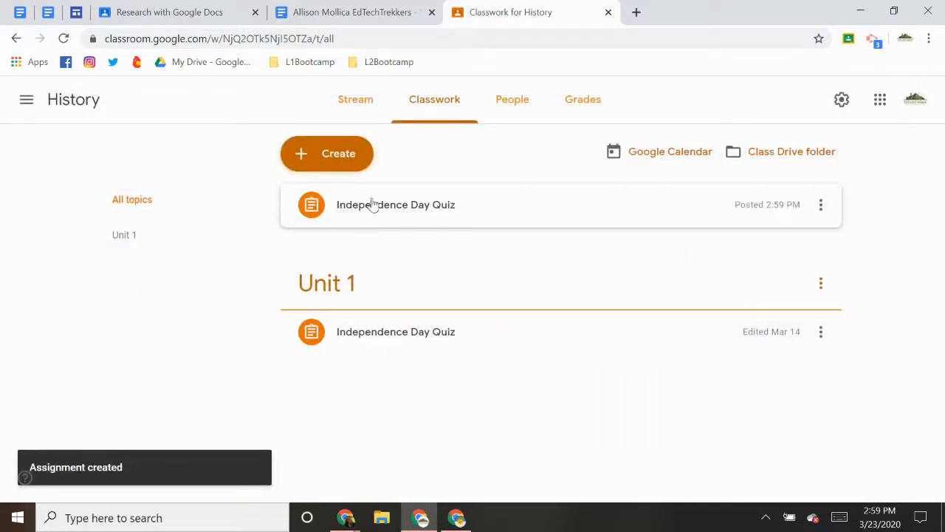
{"action": "left_click", "coordinate": [398, 207]}
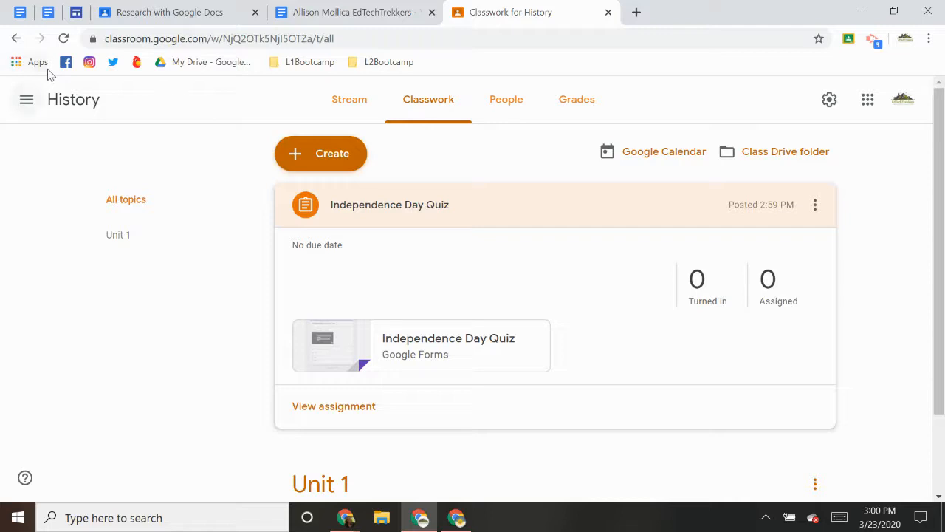
- Go to the Classwork of the enrolled class 2020 Google Classroom & G Suite and look through its topics
{"action": "left_click", "coordinate": [26, 100]}
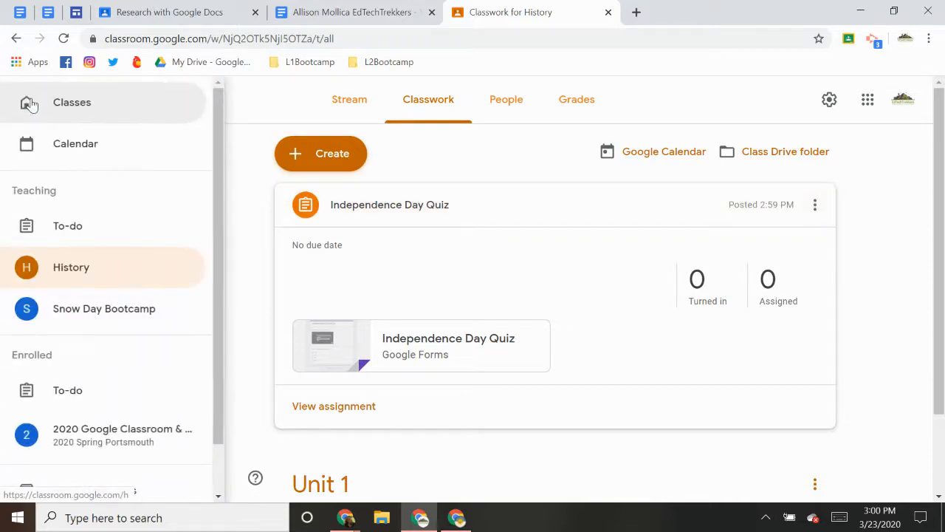
{"action": "left_click", "coordinate": [101, 436]}
{"action": "left_click", "coordinate": [454, 116]}
{"action": "scroll", "coordinate": [492, 219], "scroll_direction": "down", "scroll_amount": 6}
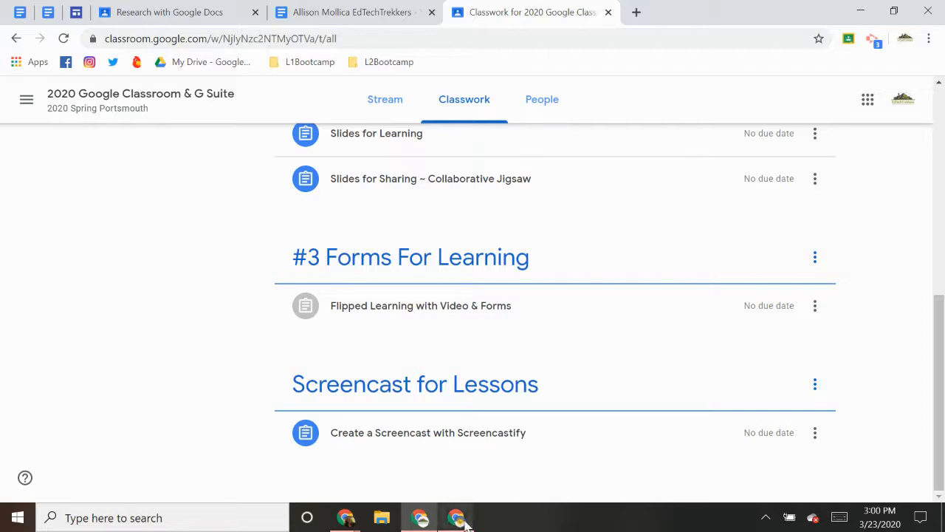
{"action": "mouse_move", "coordinate": [465, 523]}
{"action": "scroll", "coordinate": [500, 178], "scroll_direction": "up", "scroll_amount": 6}
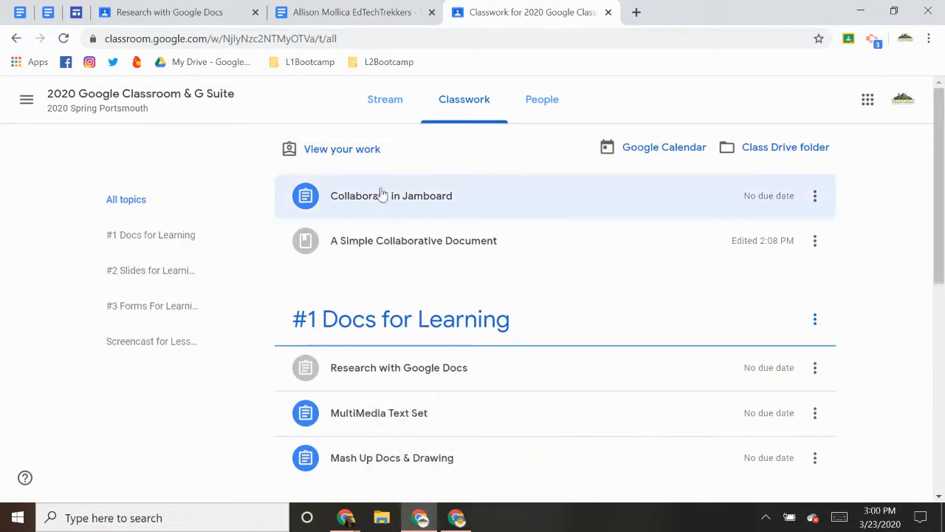
- Open the Q & A document attached to A Simple Collaborative Document and follow its bit.ly/leafquiz link under Templates and Resources
{"action": "left_click", "coordinate": [435, 249]}
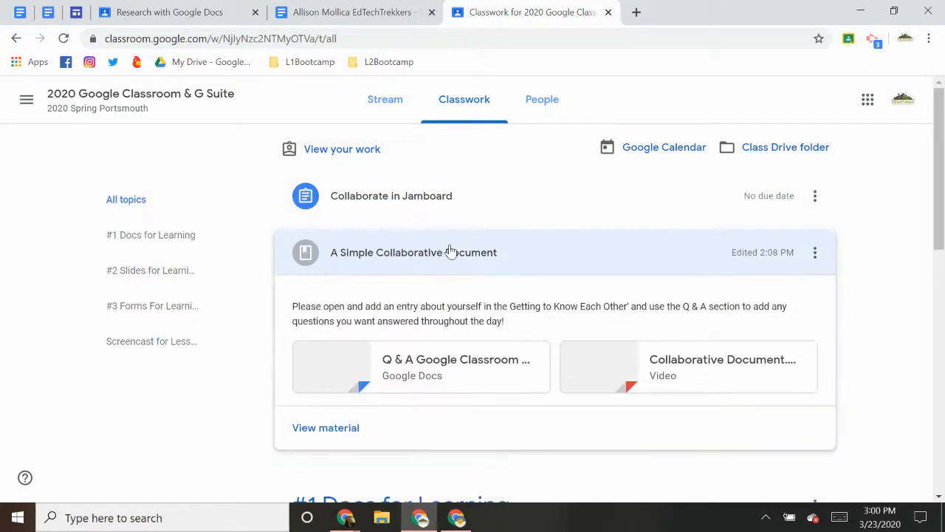
{"action": "left_click", "coordinate": [462, 380]}
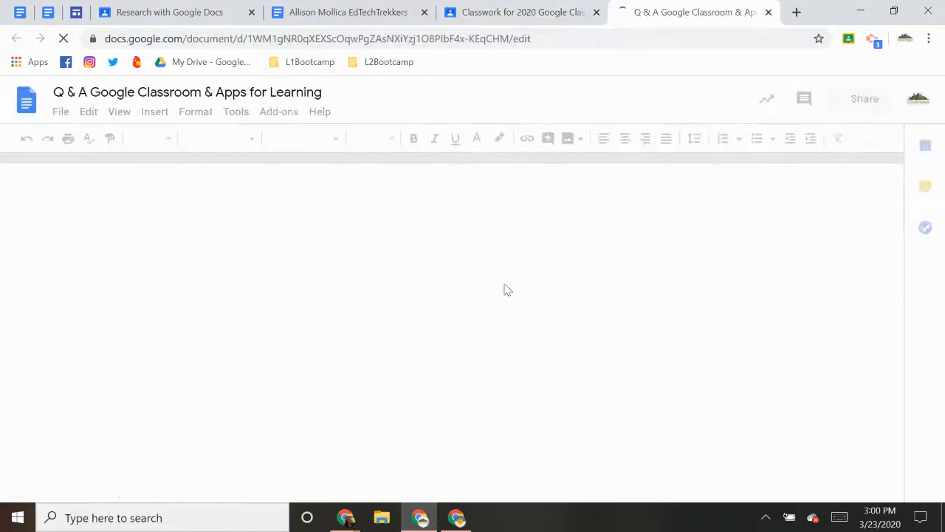
{"action": "scroll", "coordinate": [522, 352], "scroll_direction": "down", "scroll_amount": 10}
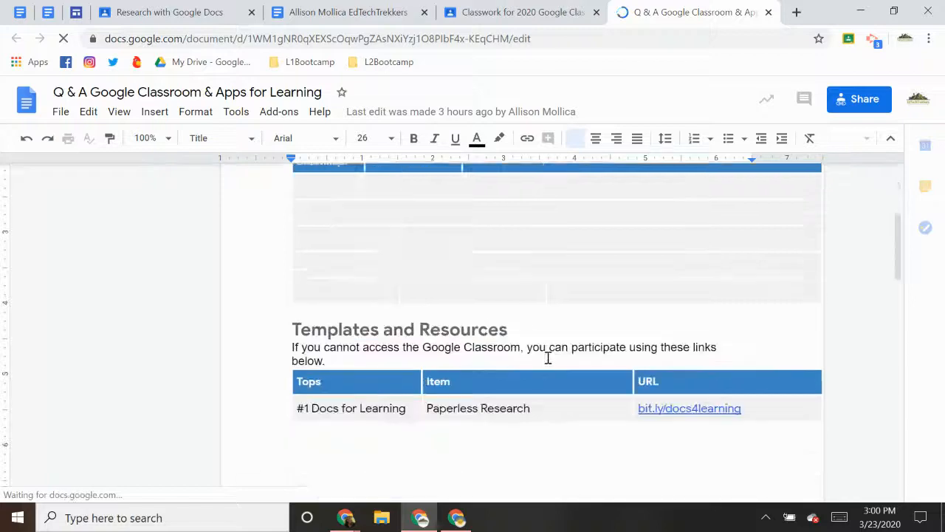
{"action": "scroll", "coordinate": [545, 352], "scroll_direction": "down", "scroll_amount": 4}
{"action": "scroll", "coordinate": [545, 351], "scroll_direction": "up", "scroll_amount": 2}
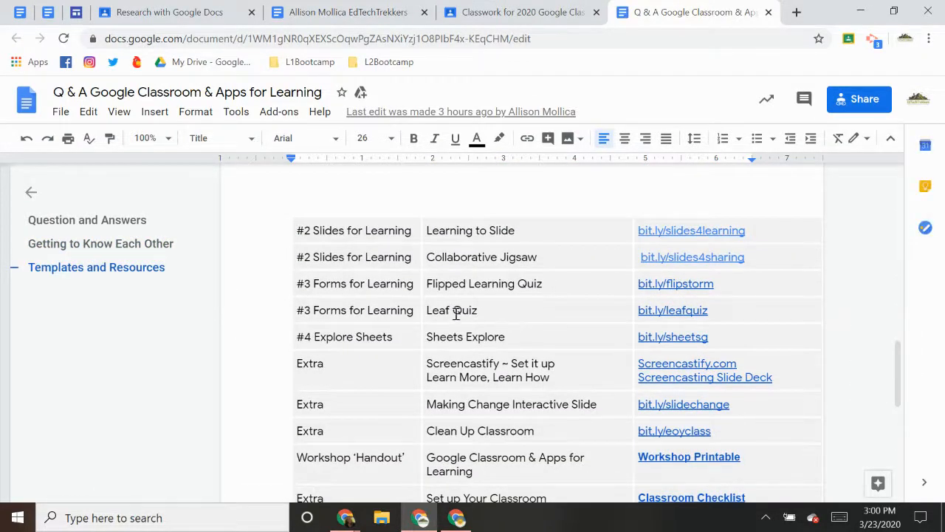
{"action": "left_click", "coordinate": [663, 310]}
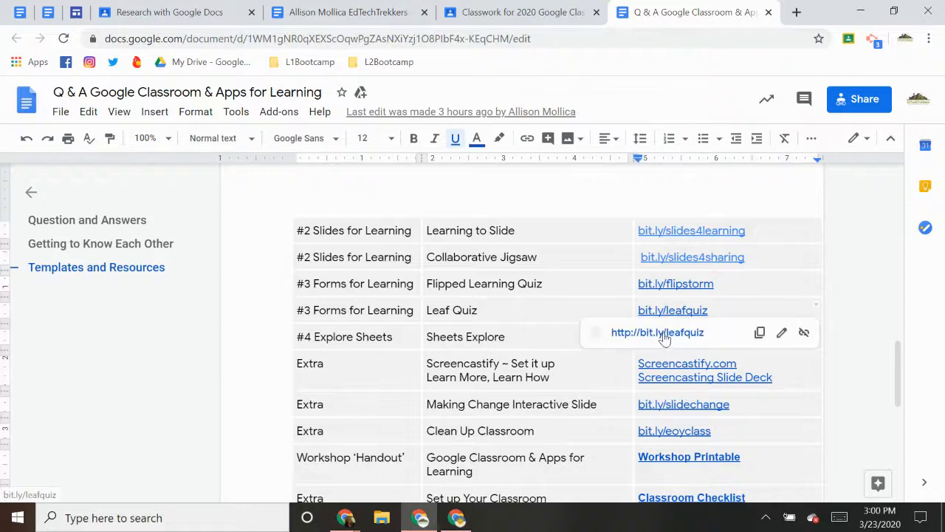
{"action": "left_click", "coordinate": [667, 336]}
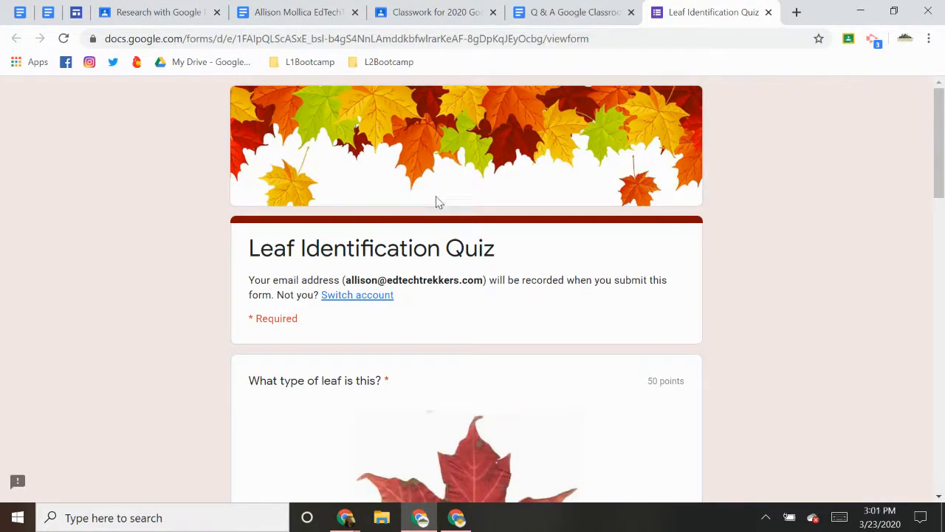
- Examine the Leaf Identification Quiz, including the question with a leaf image and the question with images as answer options
{"action": "scroll", "coordinate": [538, 273], "scroll_direction": "down", "scroll_amount": 4}
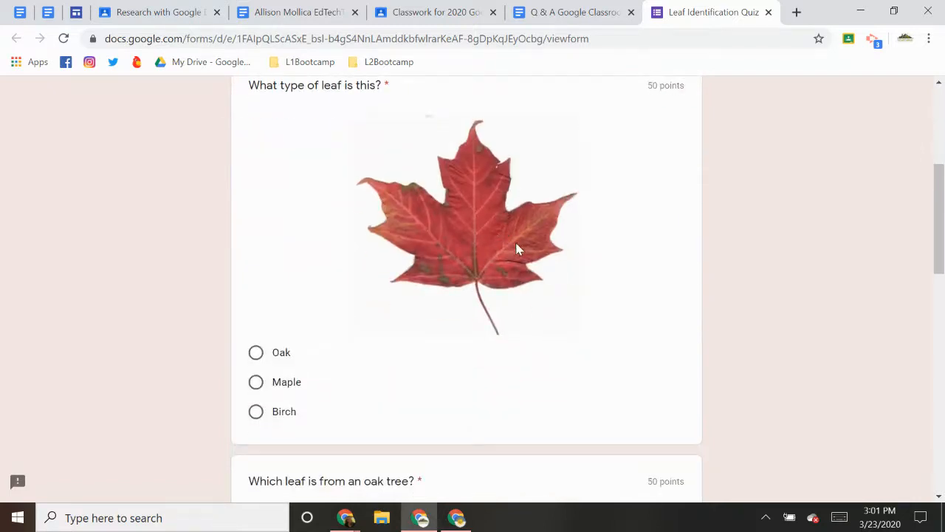
{"action": "scroll", "coordinate": [509, 247], "scroll_direction": "down", "scroll_amount": 4}
{"action": "scroll", "coordinate": [543, 389], "scroll_direction": "down", "scroll_amount": 3}
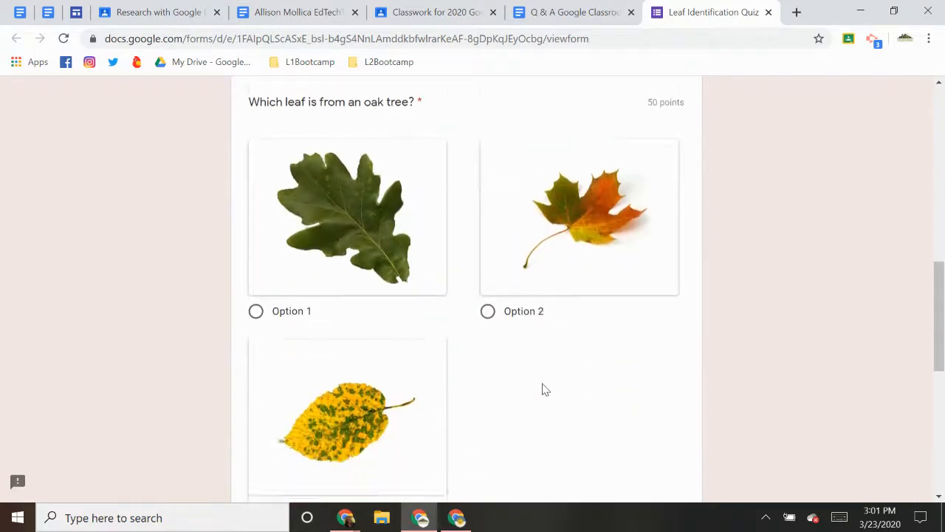
{"action": "scroll", "coordinate": [407, 337], "scroll_direction": "up", "scroll_amount": 3}
{"action": "scroll", "coordinate": [405, 330], "scroll_direction": "up", "scroll_amount": 6}
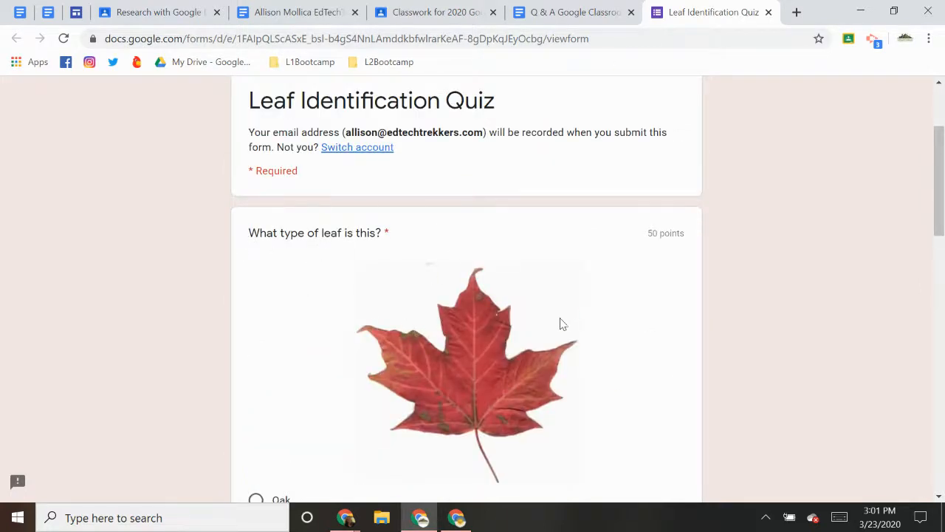
{"action": "scroll", "coordinate": [555, 321], "scroll_direction": "down", "scroll_amount": 2}
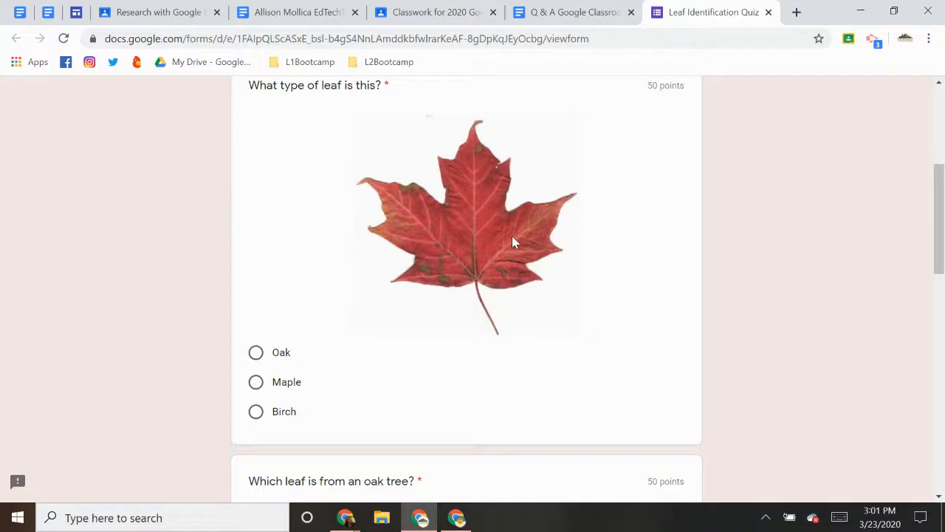
{"action": "scroll", "coordinate": [511, 242], "scroll_direction": "down", "scroll_amount": 4}
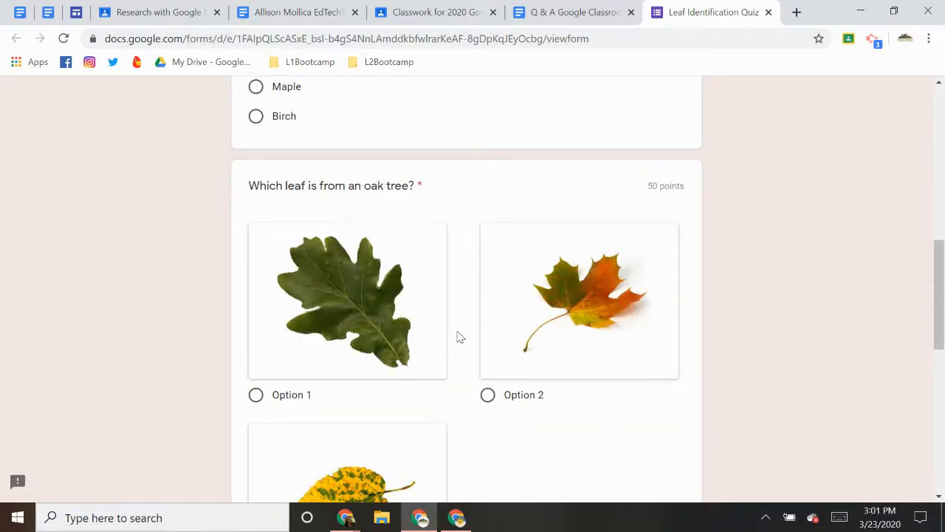
{"action": "scroll", "coordinate": [448, 365], "scroll_direction": "down", "scroll_amount": 3}
{"action": "scroll", "coordinate": [441, 344], "scroll_direction": "up", "scroll_amount": 1}
{"action": "scroll", "coordinate": [441, 344], "scroll_direction": "up", "scroll_amount": 1}
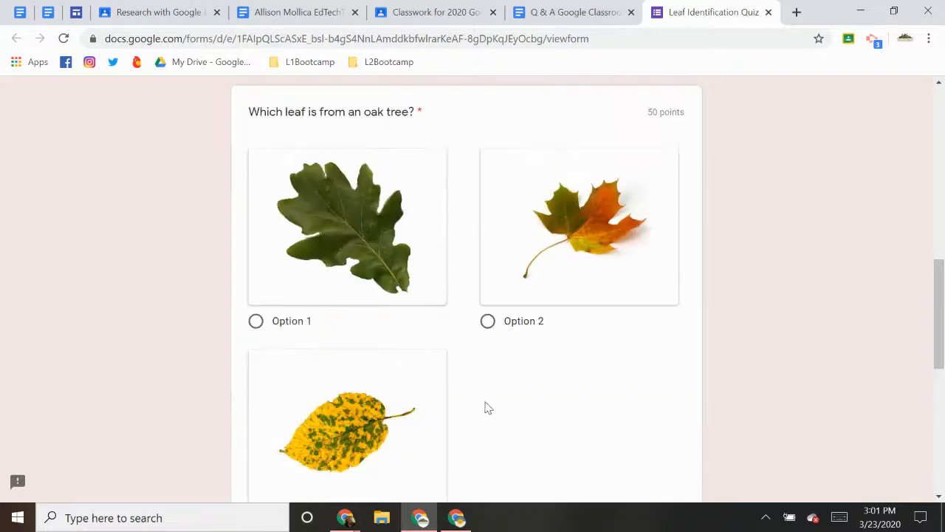
{"action": "scroll", "coordinate": [554, 352], "scroll_direction": "down", "scroll_amount": 1}
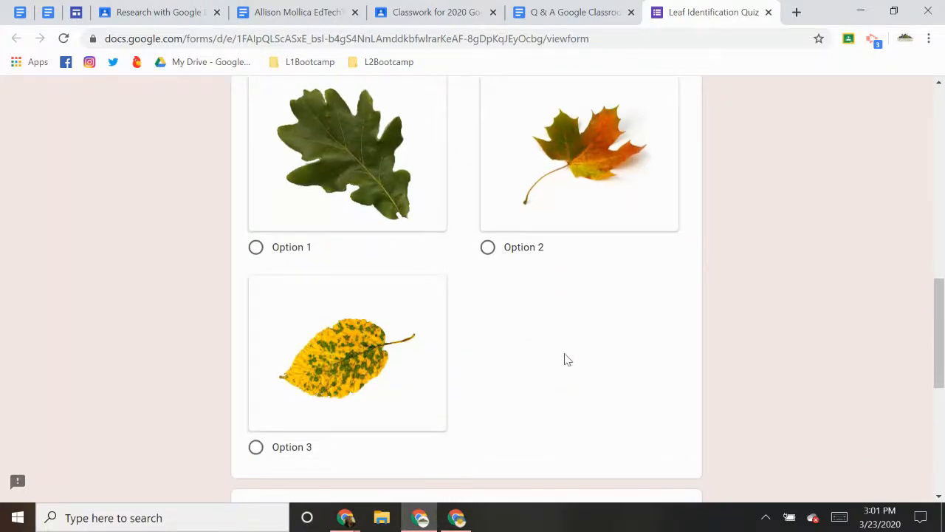
{"action": "scroll", "coordinate": [583, 354], "scroll_direction": "up", "scroll_amount": 10}
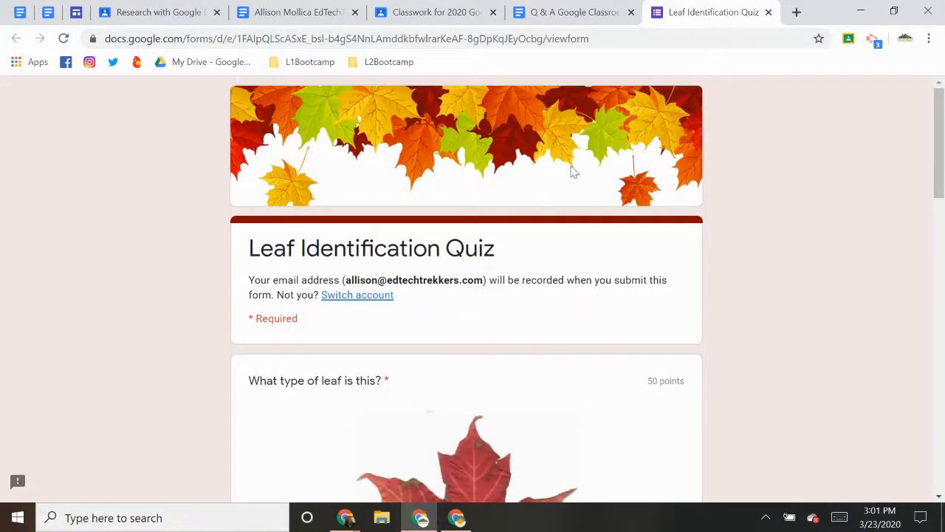
- Close the Leaf Identification Quiz and switch to the browser window with the teacher's Classwork page for 2020 Google Classroom & G Suite
{"action": "left_click", "coordinate": [768, 13]}
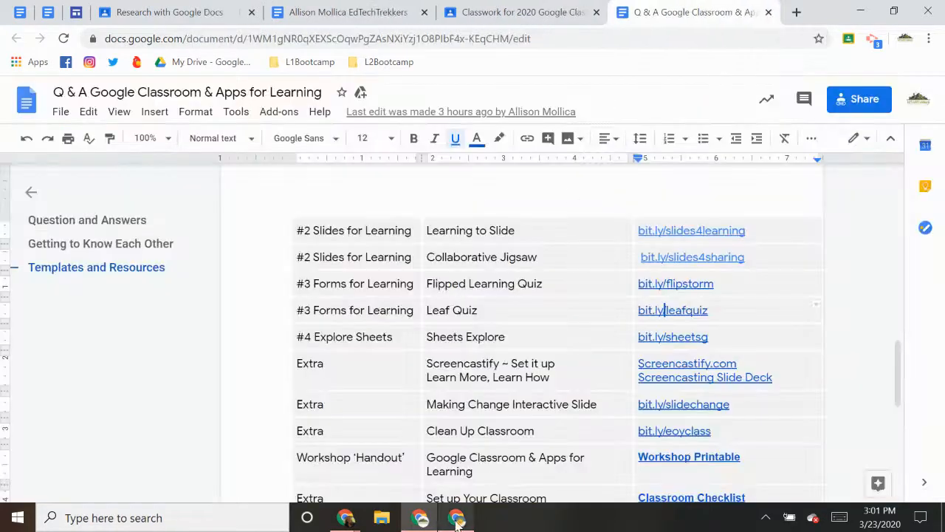
{"action": "key", "text": "alt+Tab"}
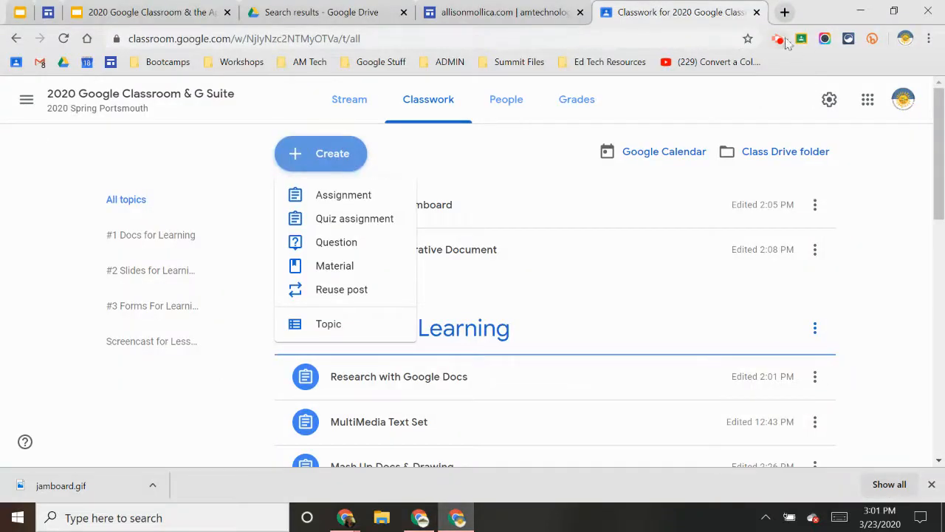